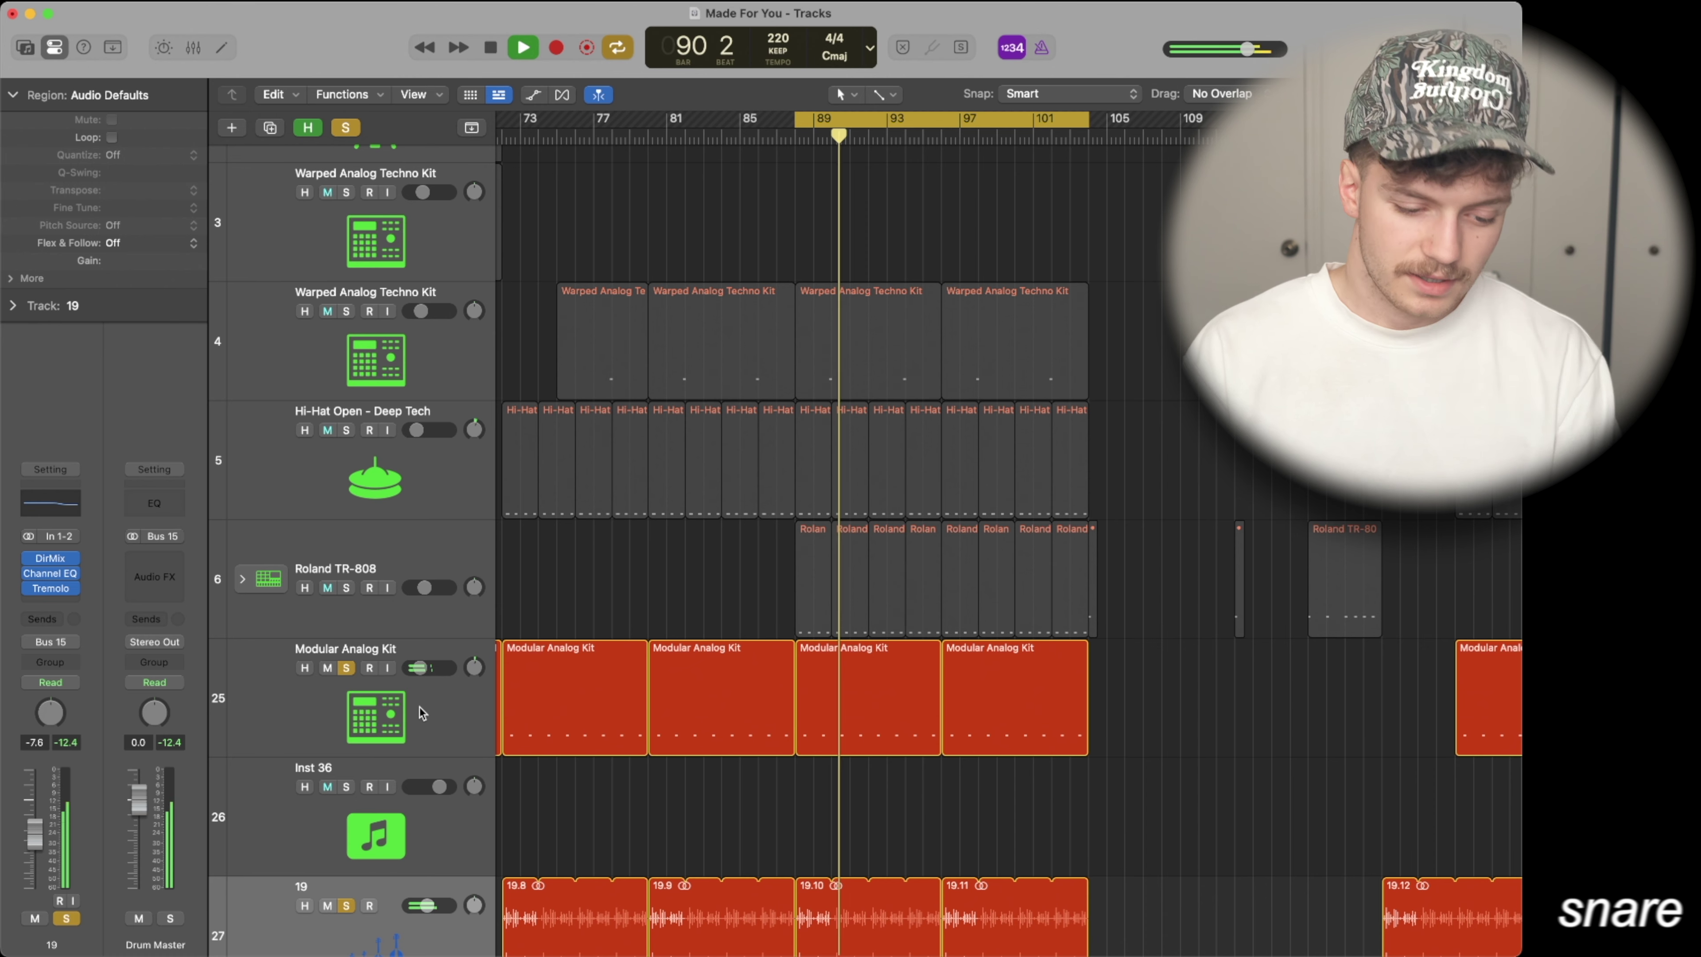
Step: Solo the Roland TR-808, Hi-Hat Open - Deep Tech and track 4 Warped Analog Techno Kit tracks during playback
click(413, 566)
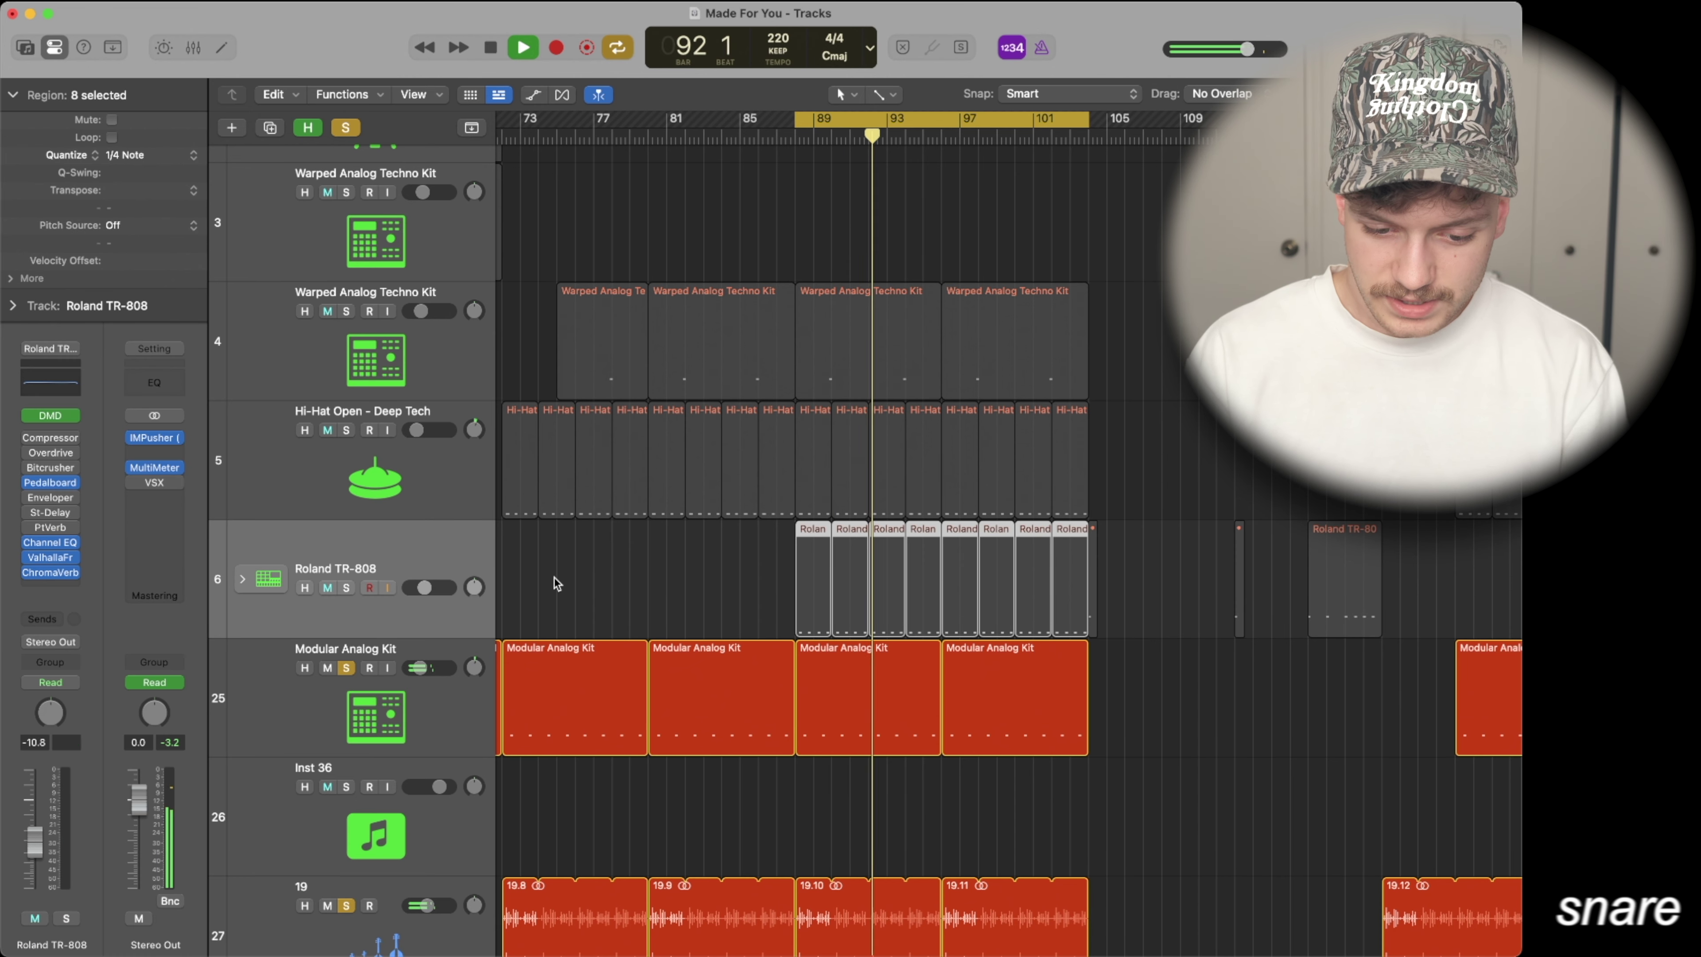
key(s)
scroll(592, 566, up, 3)
click(447, 591)
key(s)
click(401, 486)
key(s)
scroll(683, 511, up, 2)
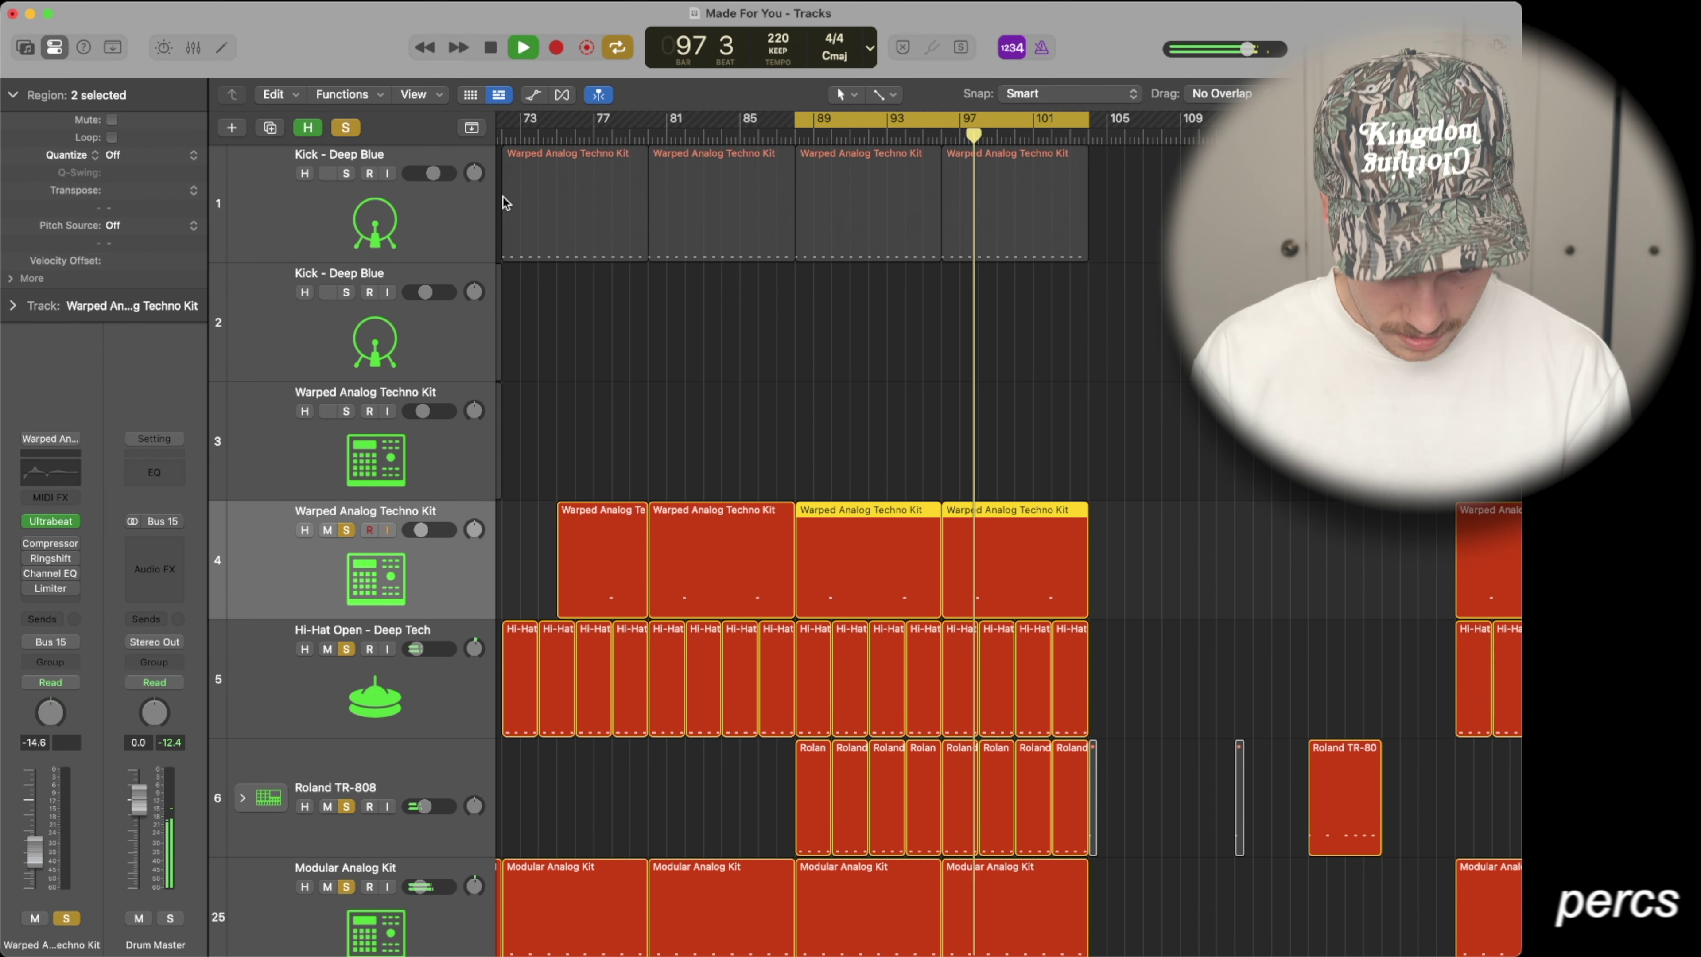
Step: Solo the first Kick - Deep Blue track and the Time Elves track, leaving Time Elves selected
click(346, 173)
scroll(683, 327, down, 10)
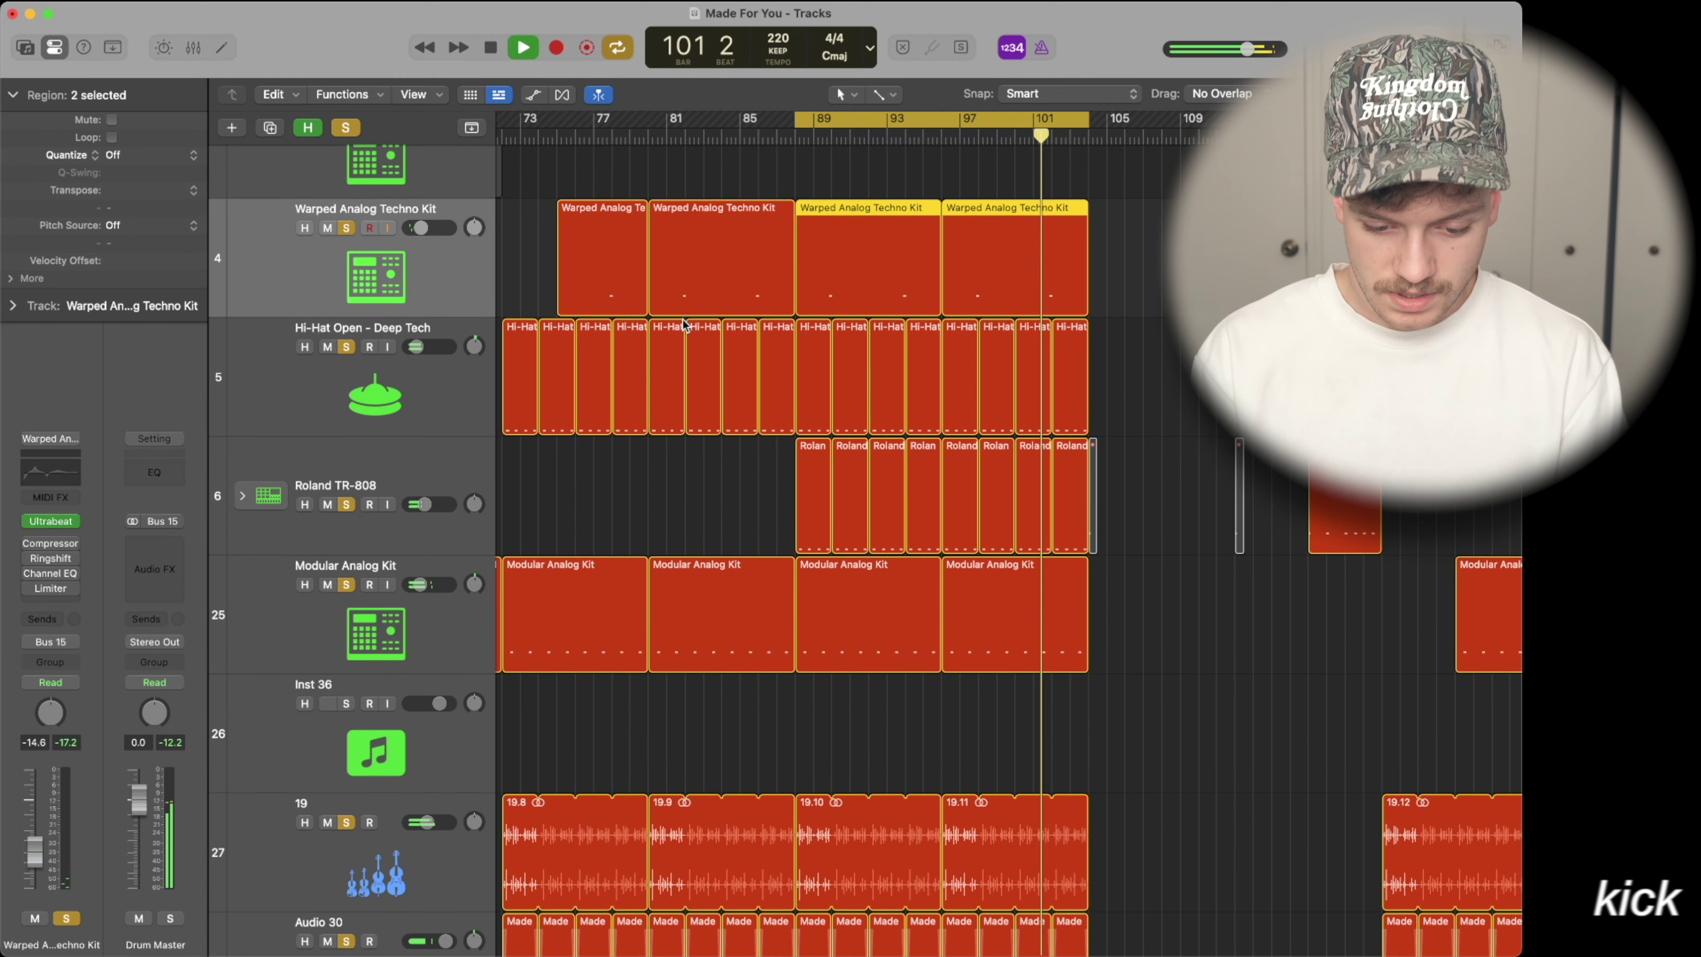
scroll(683, 325, down, 8)
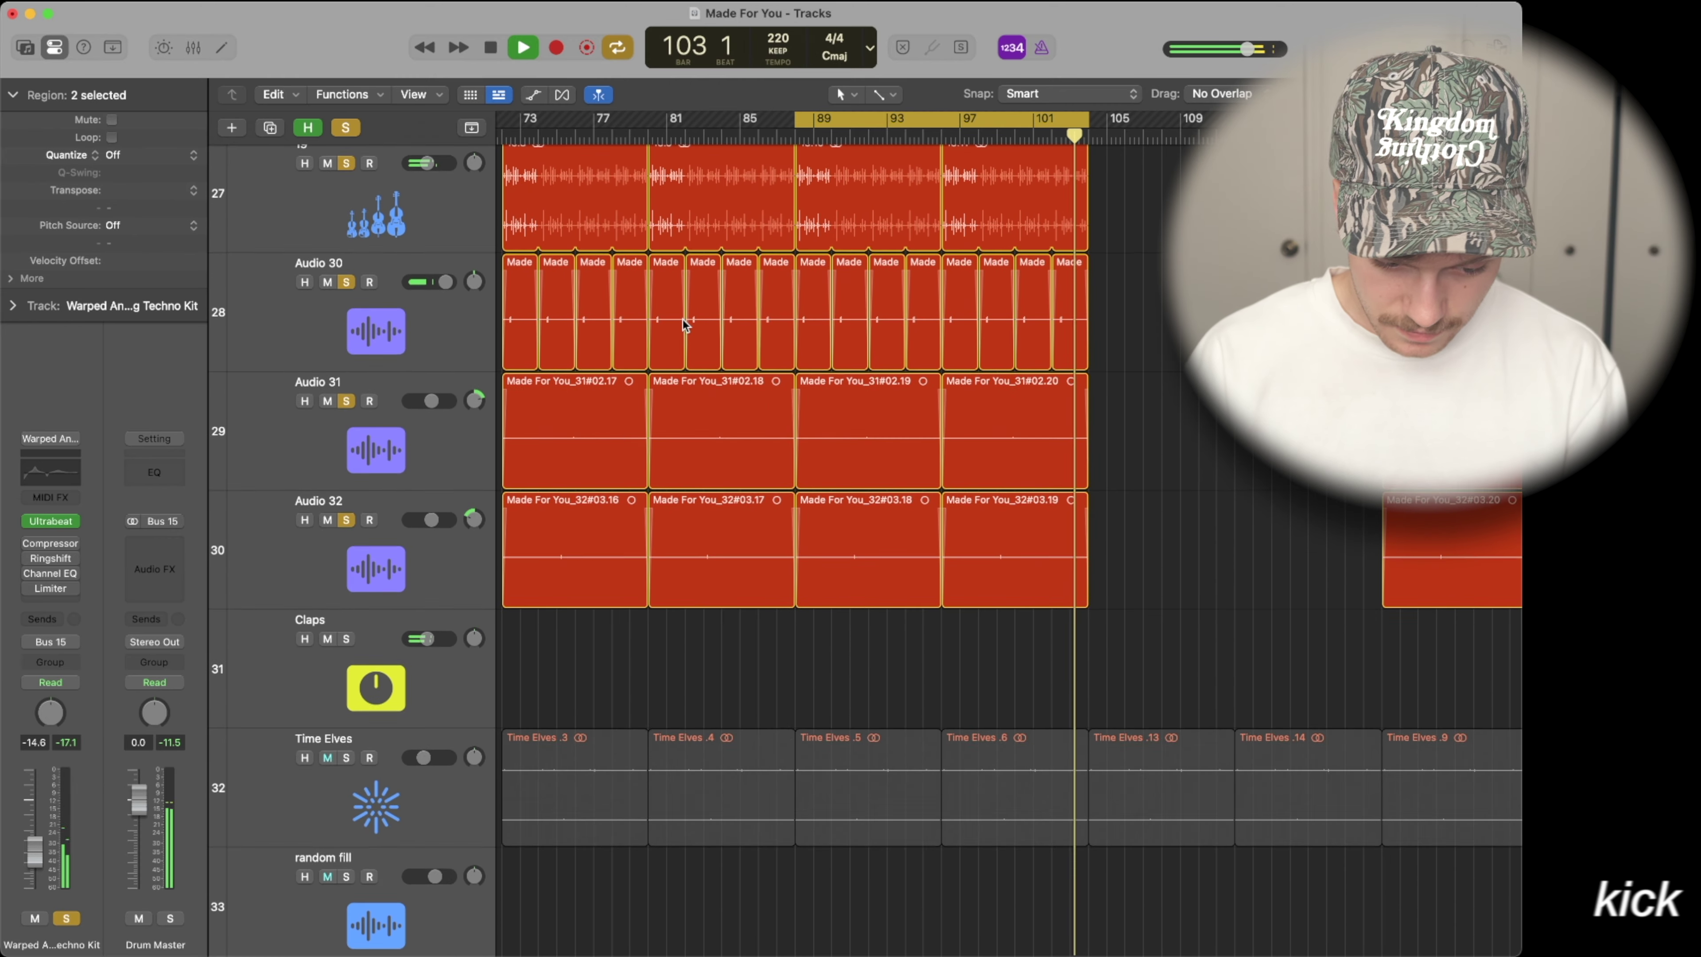
scroll(683, 319, down, 4)
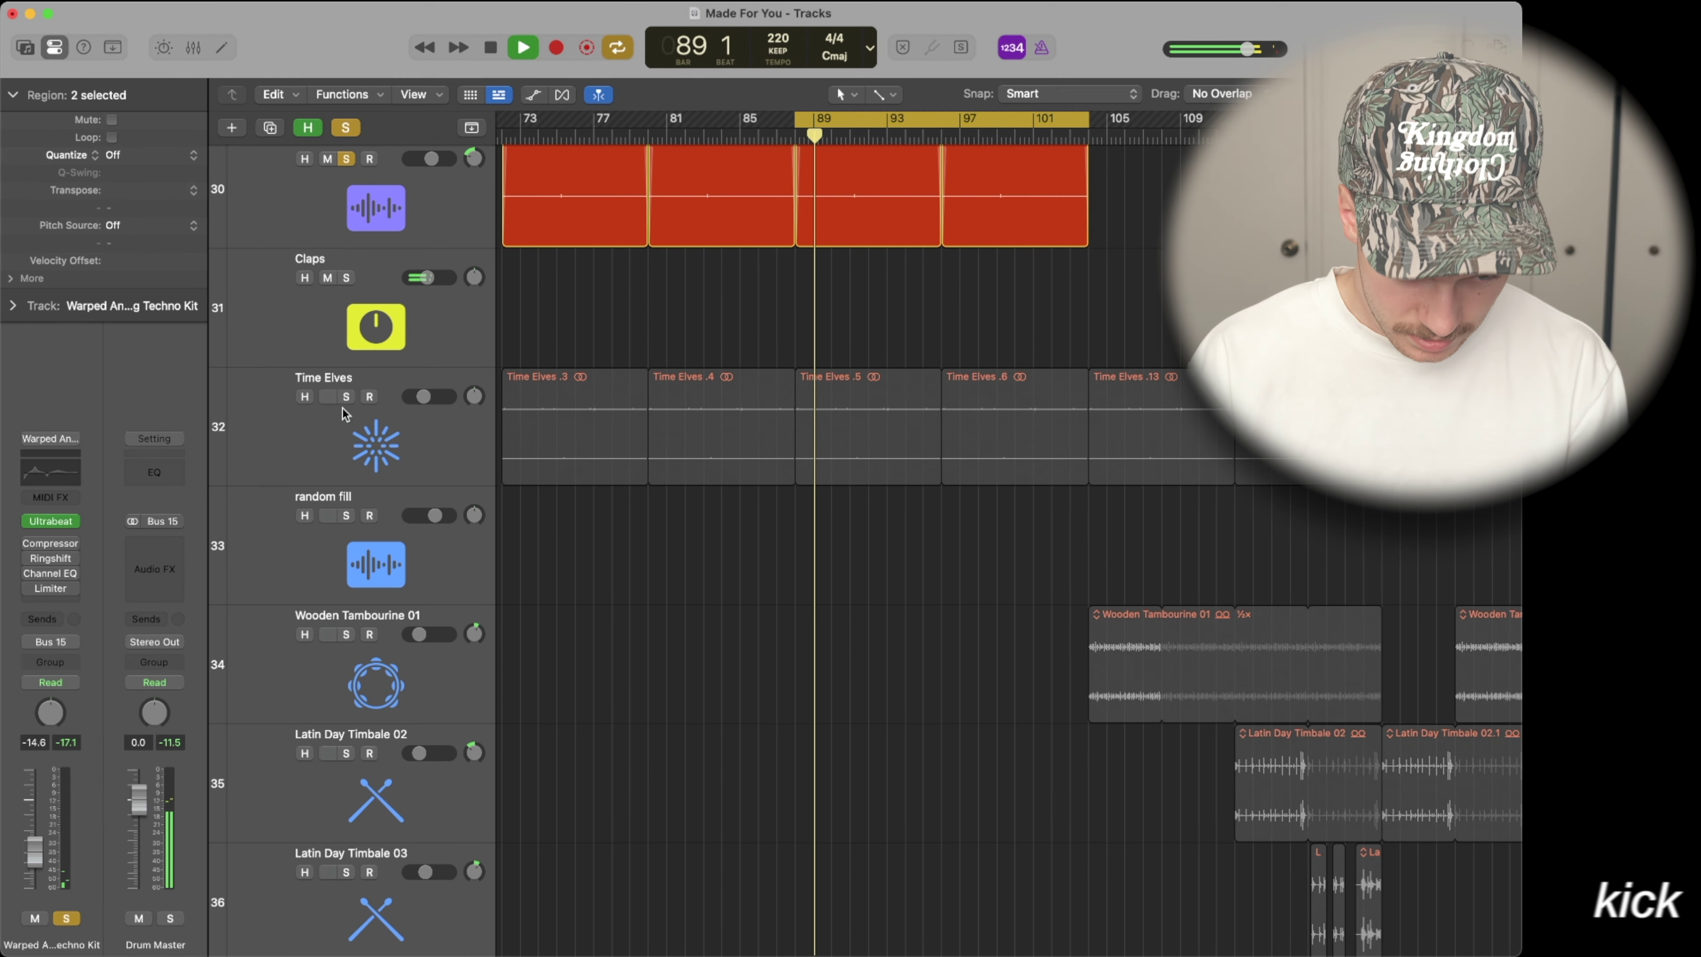
click(346, 396)
click(402, 431)
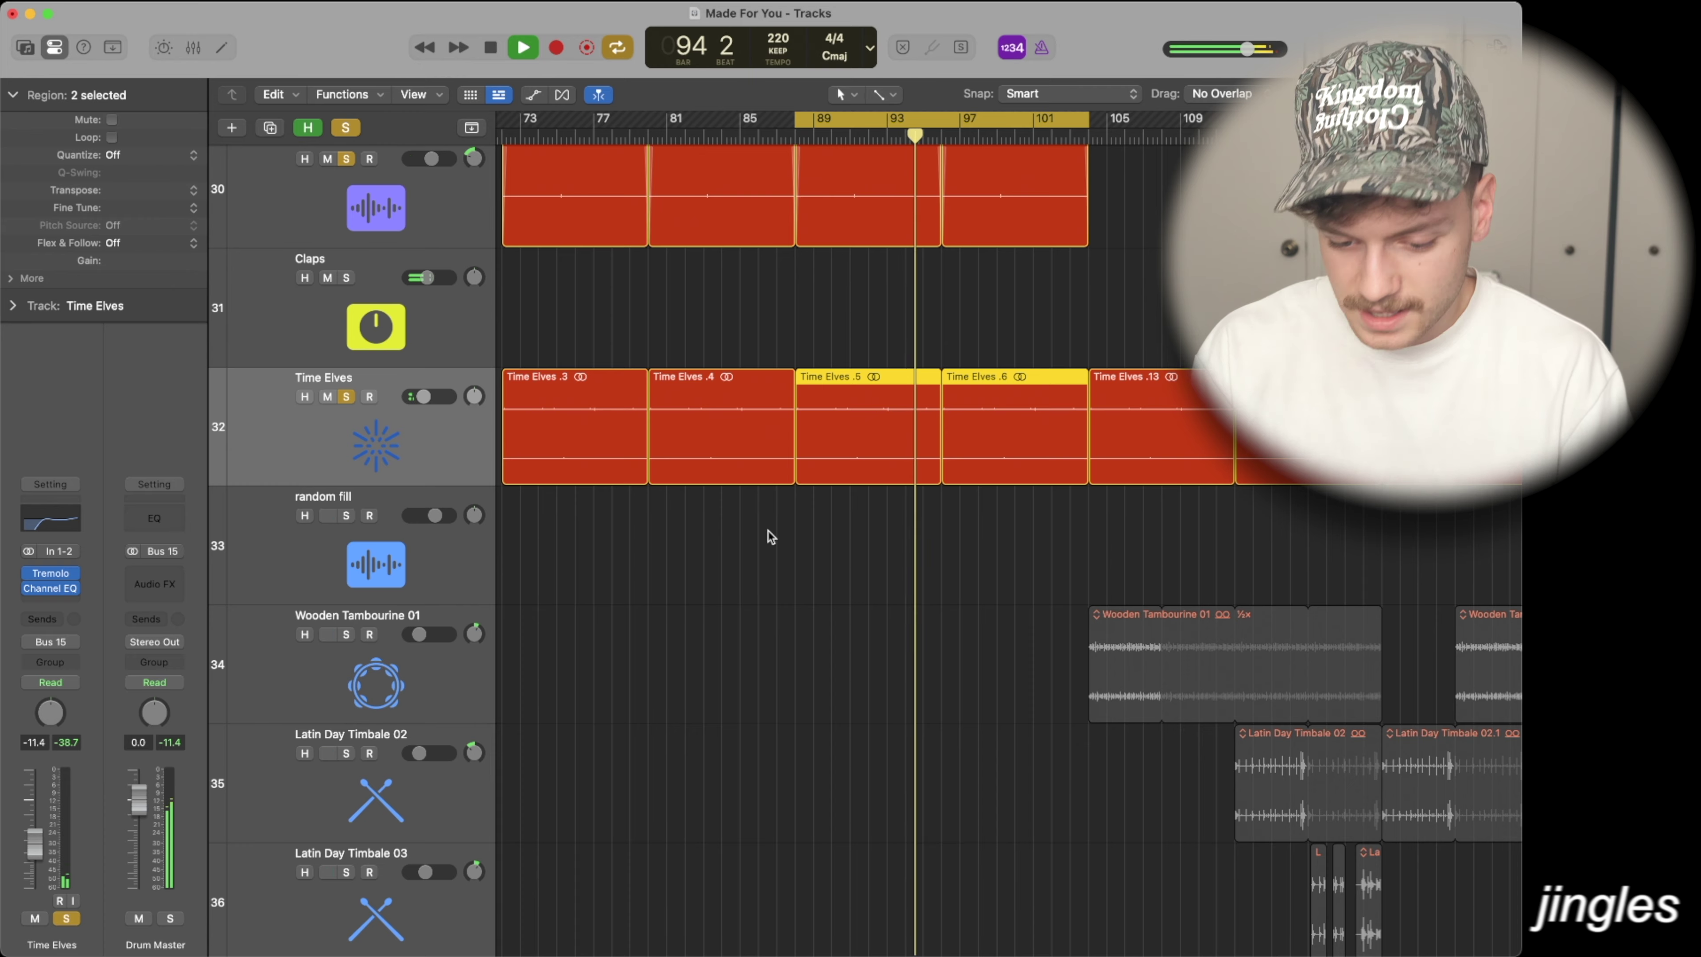
Step: Play back the soloed tambourine, timbale, shaker and Khol drum tracks, and add the random fill track to the solo
scroll(768, 531, up, 3)
key(z)
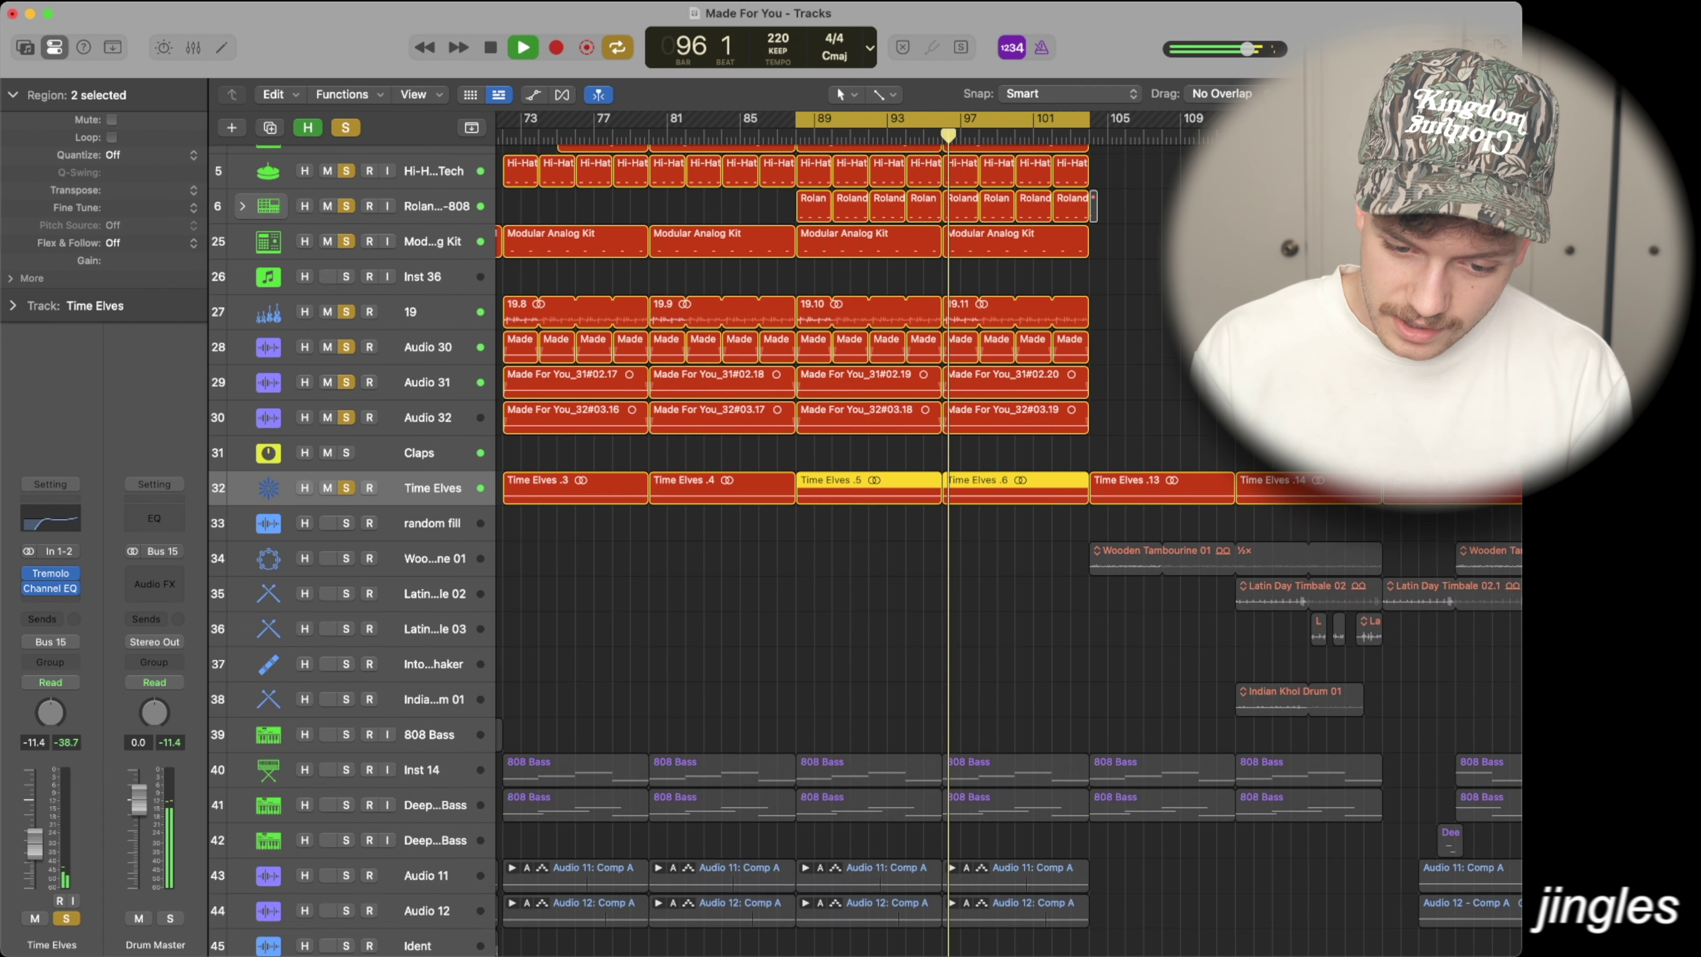
click(903, 481)
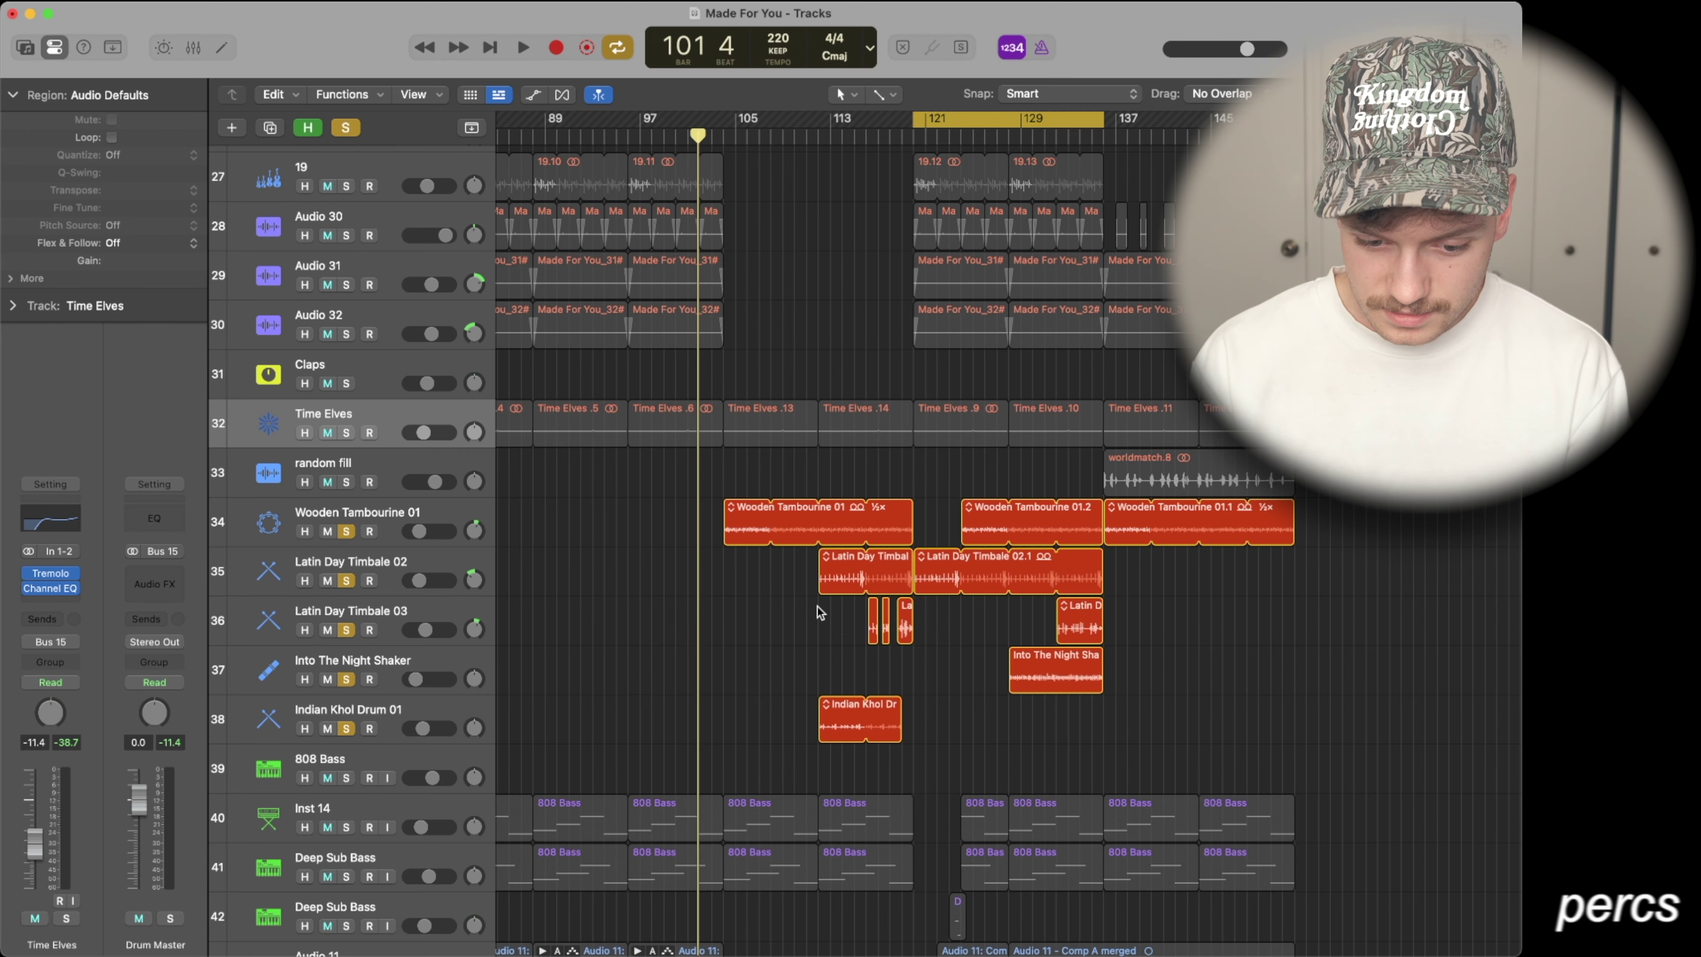
key(space)
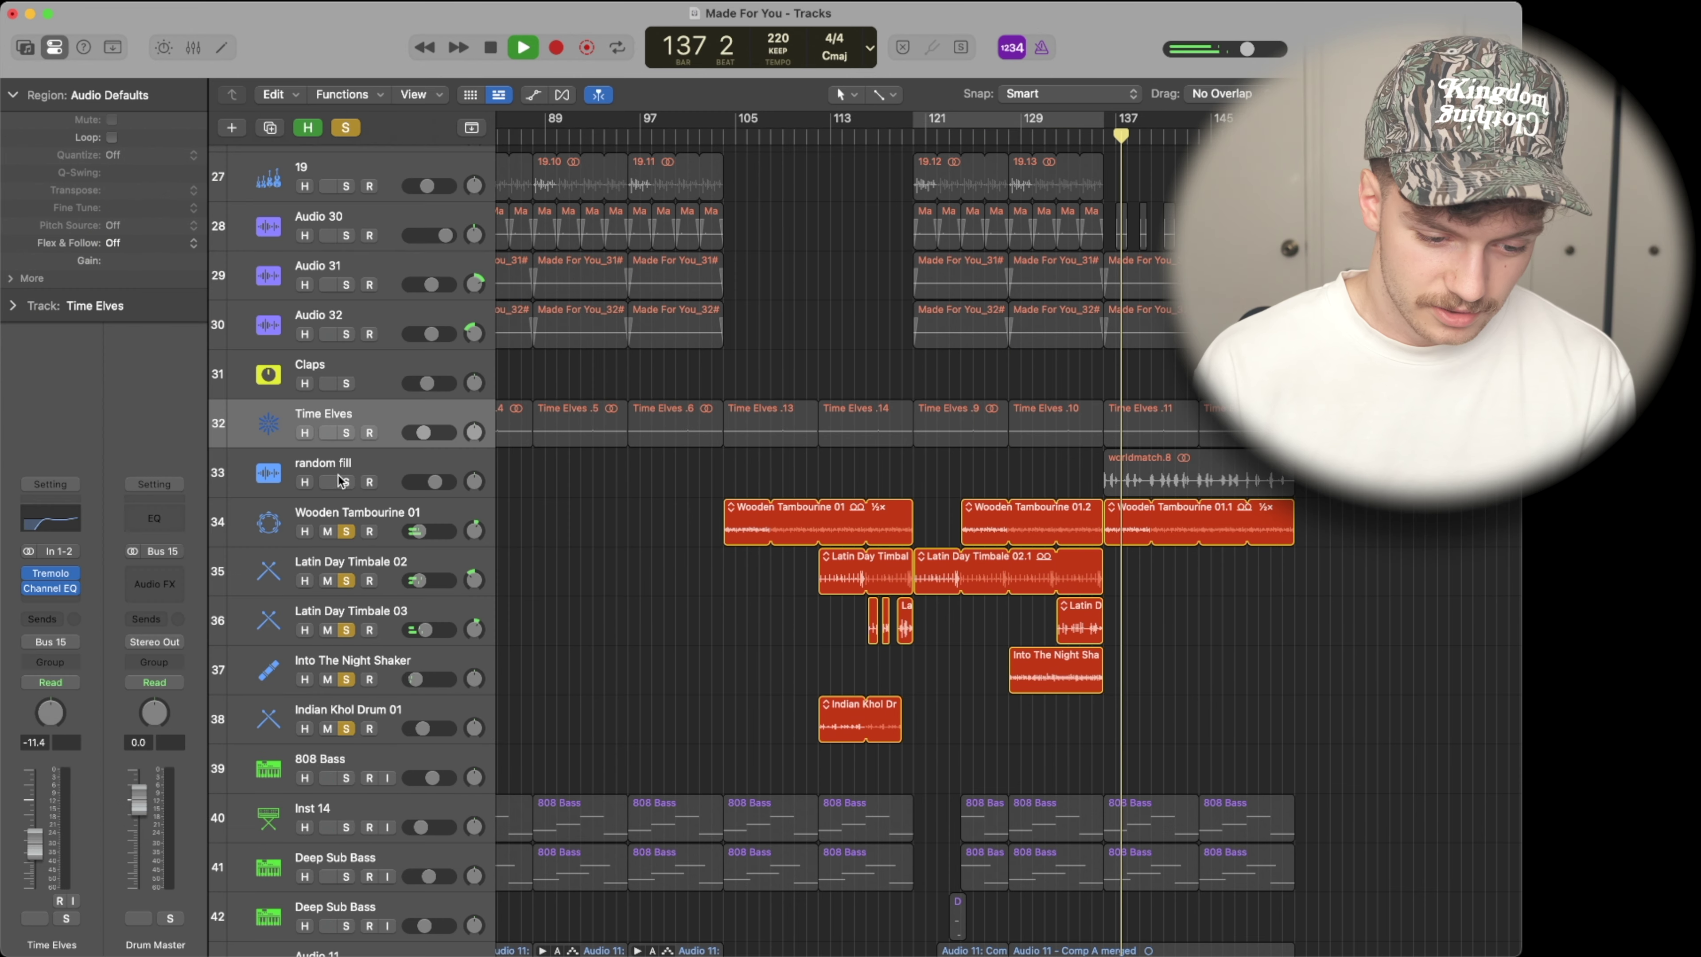
click(346, 482)
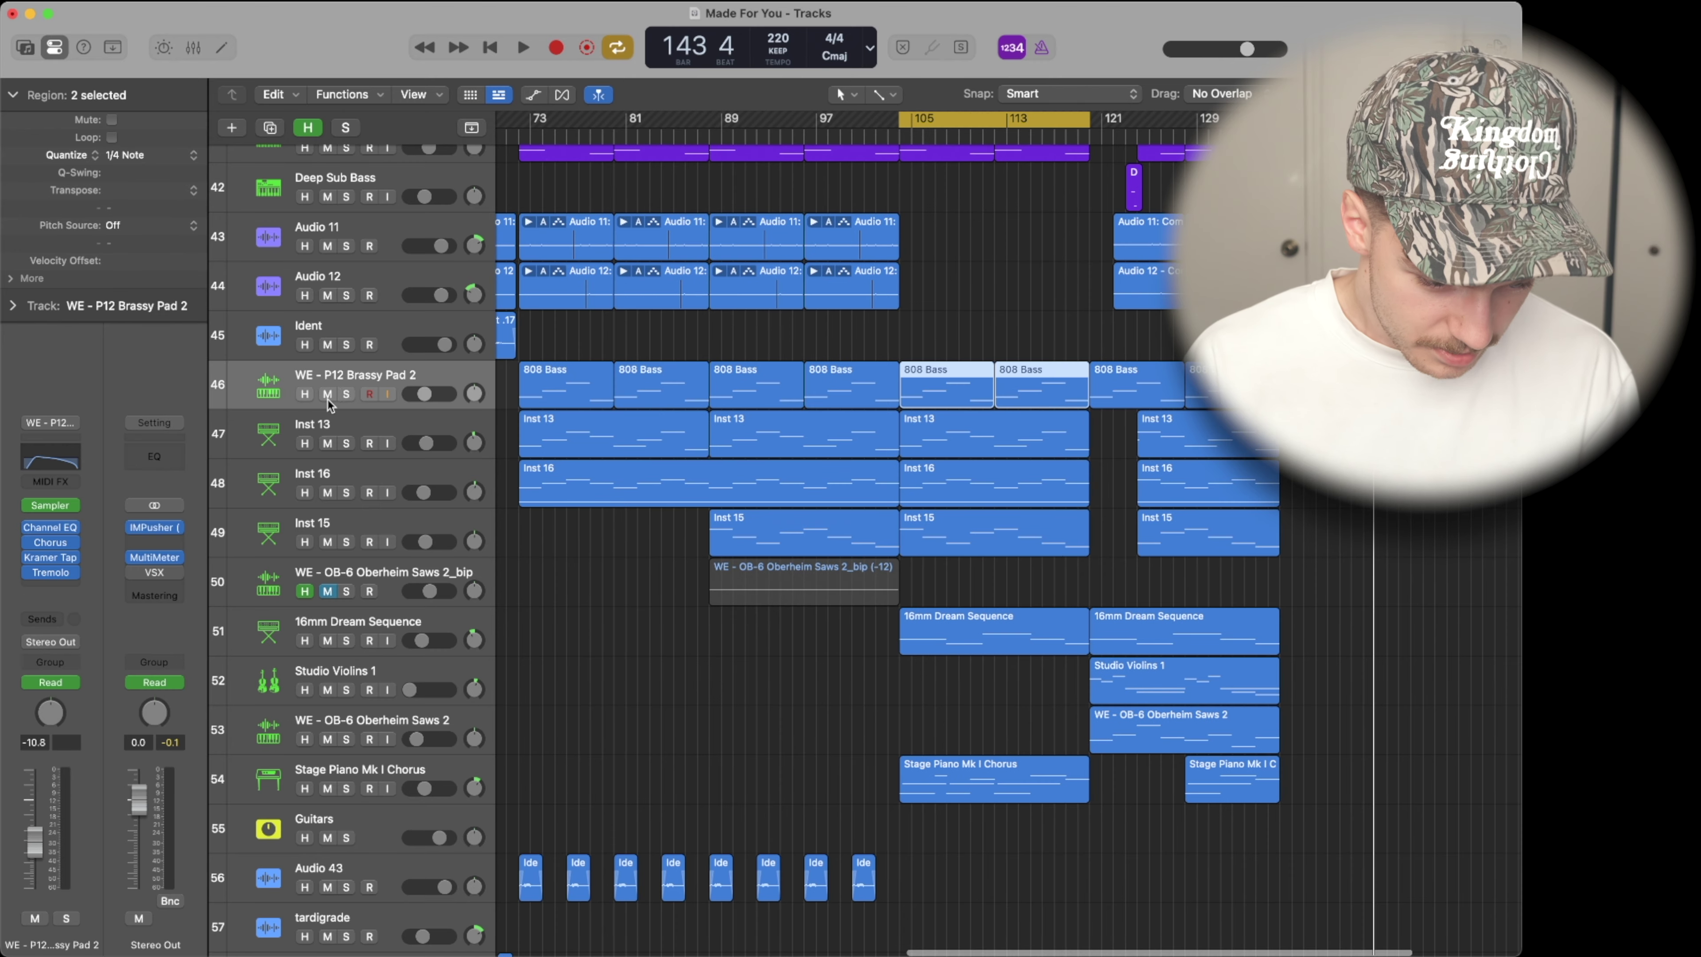
Step: Solo WE - P12 Brassy Pad 2, Inst 13, Inst 16 and Inst 15, and open the ES1 synth on Inst 16
drag(346, 394, 344, 526)
click(413, 419)
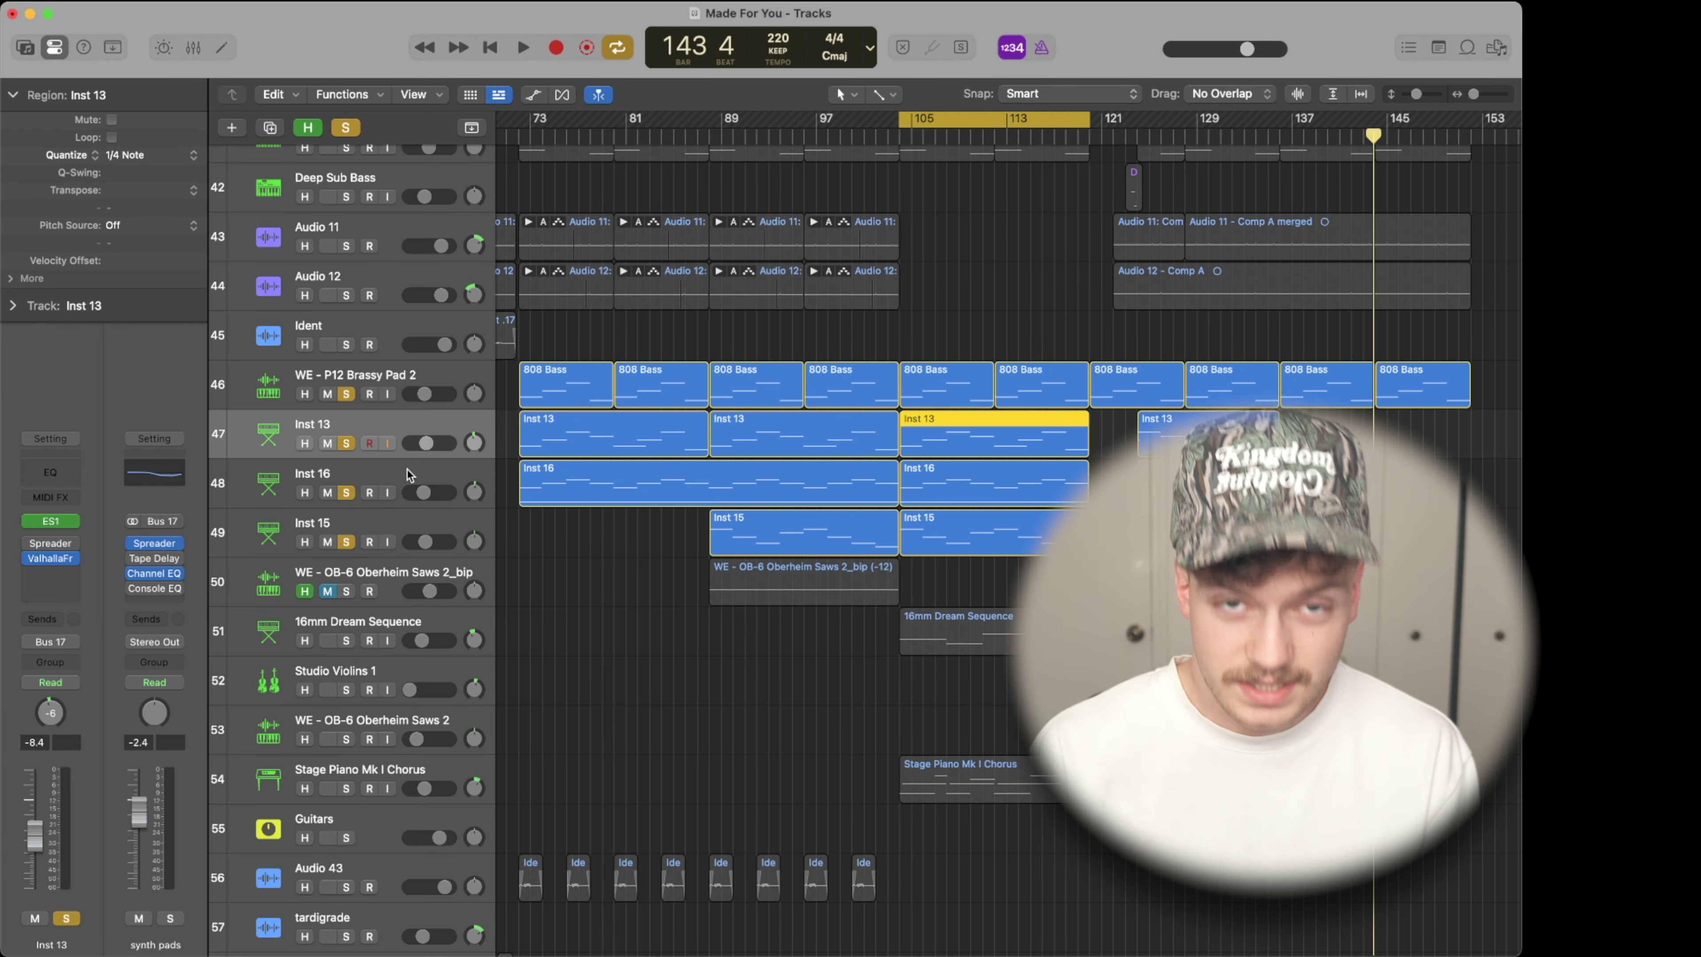
click(340, 466)
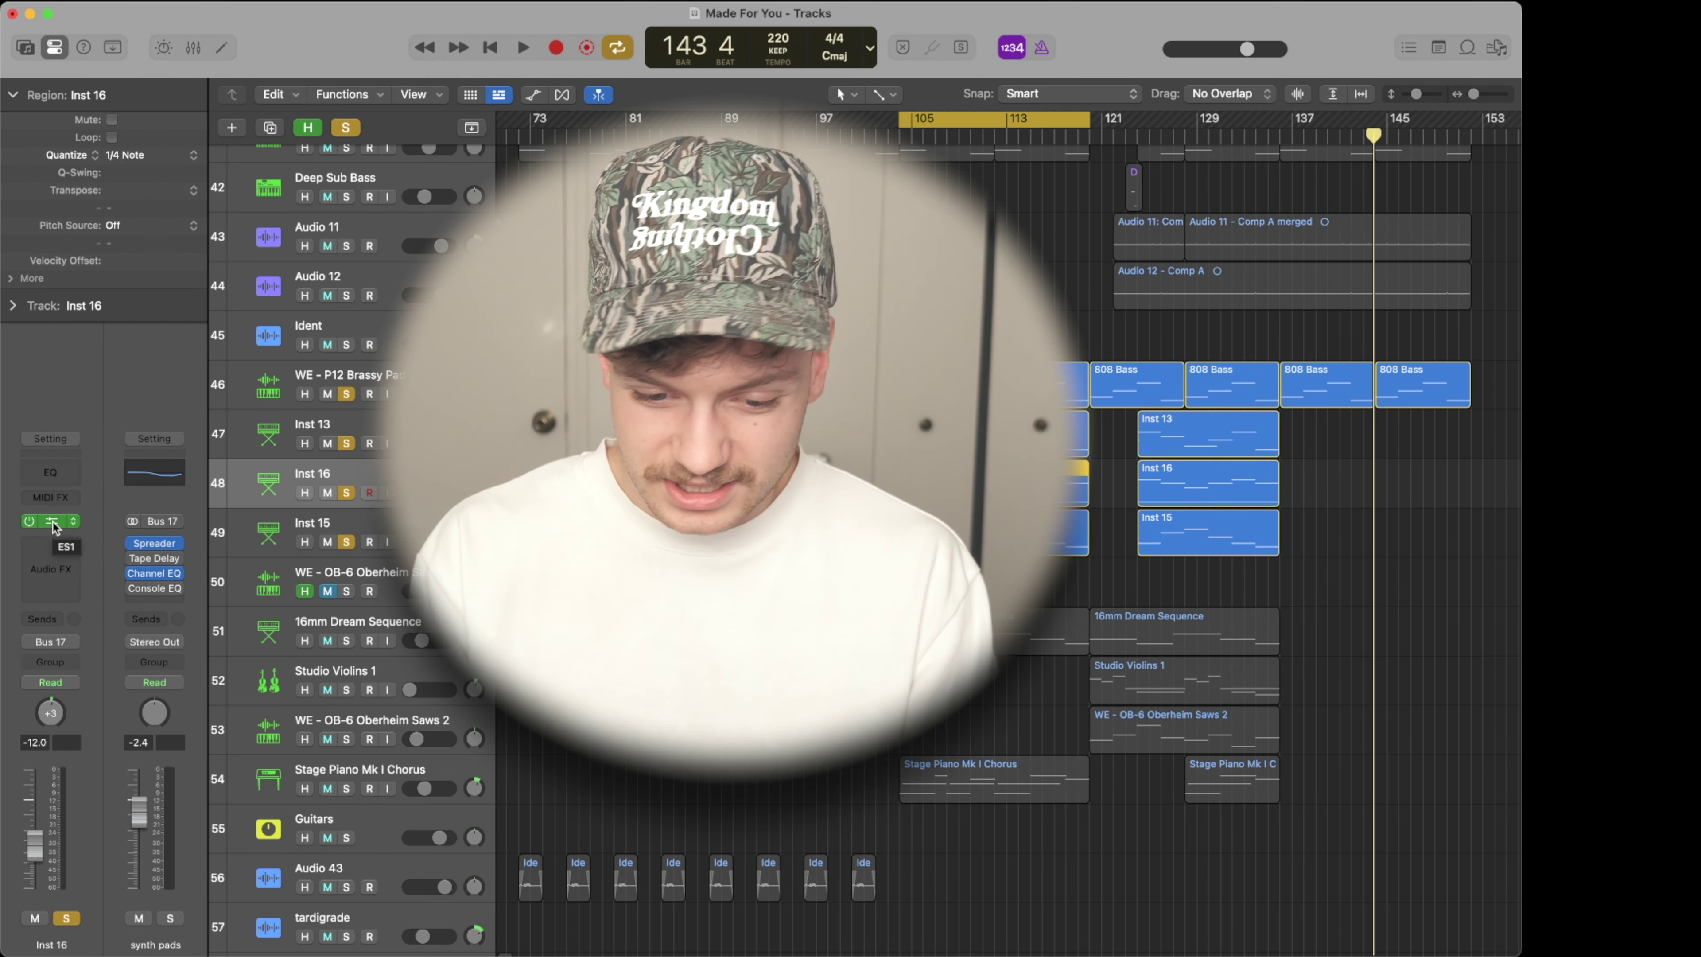
click(54, 523)
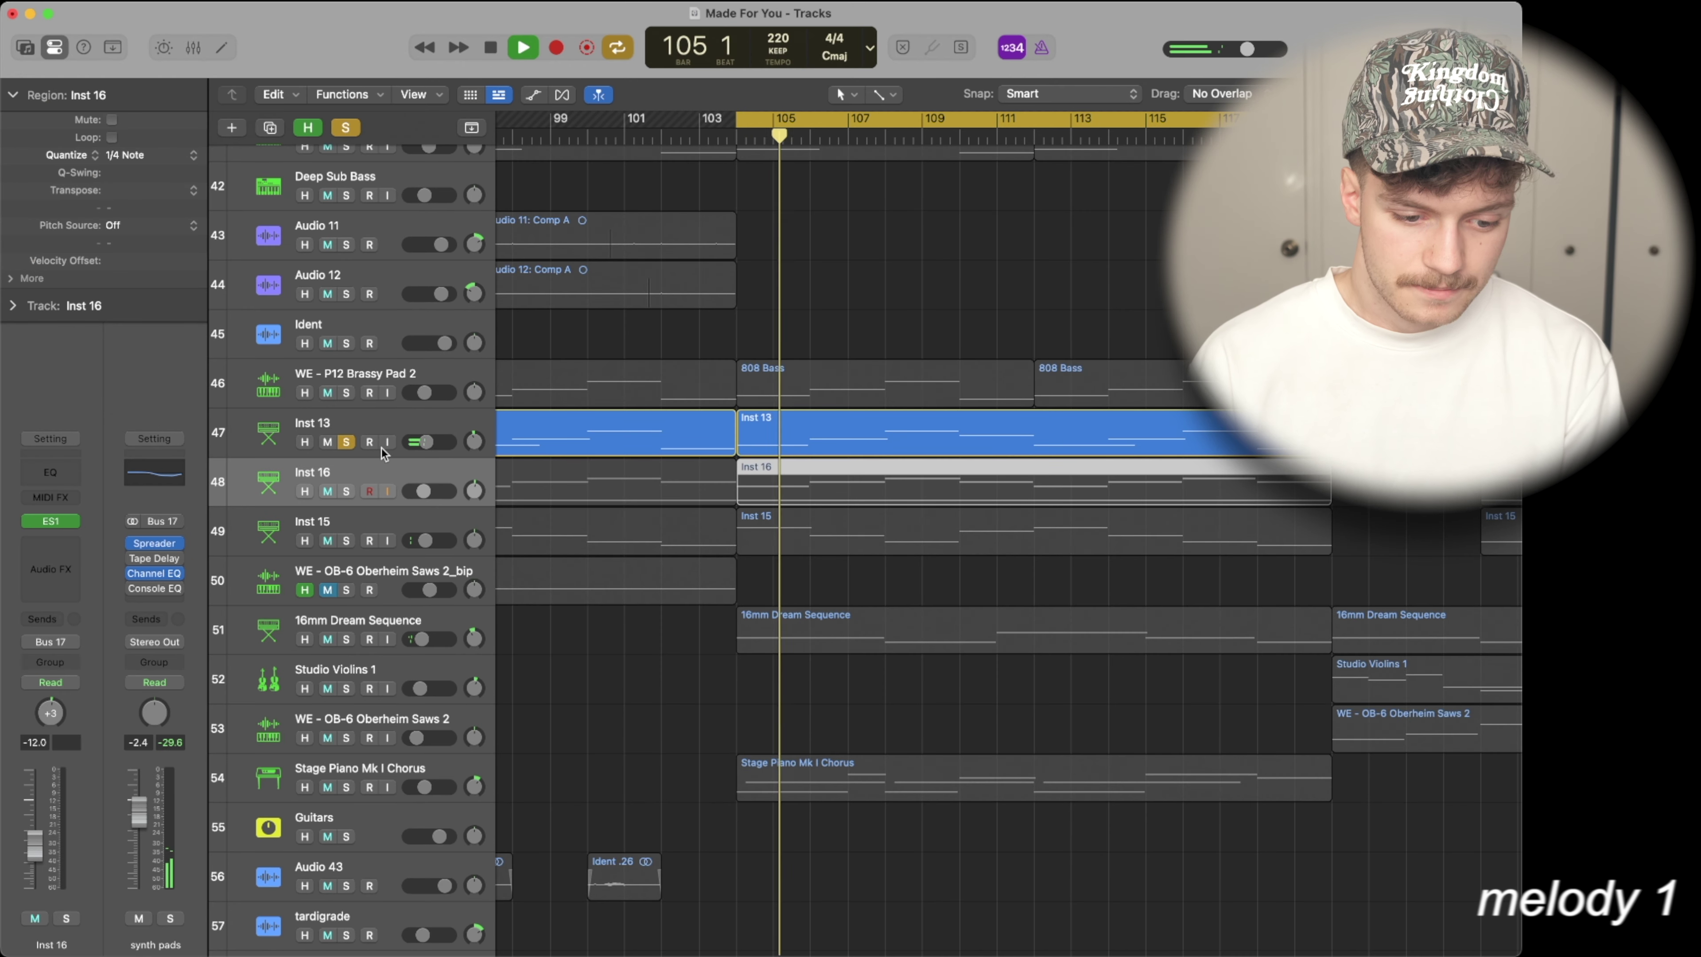
Step: Starting from the soloed Inst 13 melody, add Inst 16 and Inst 15 to the solo one after the other
click(385, 419)
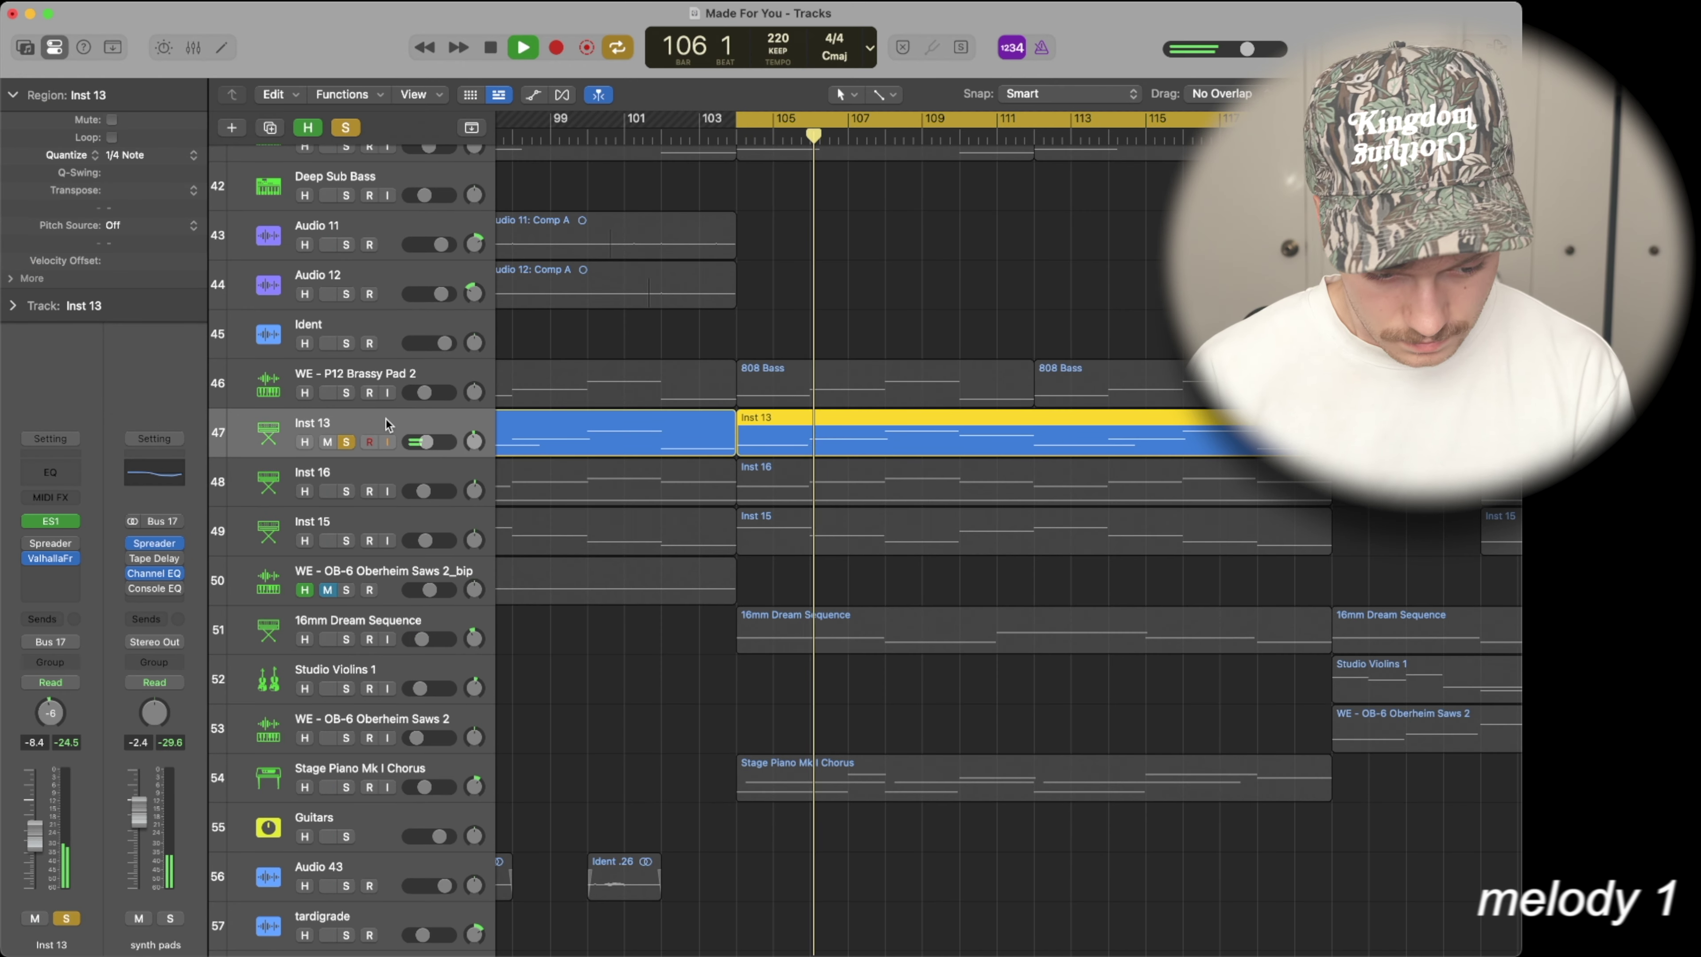
click(406, 471)
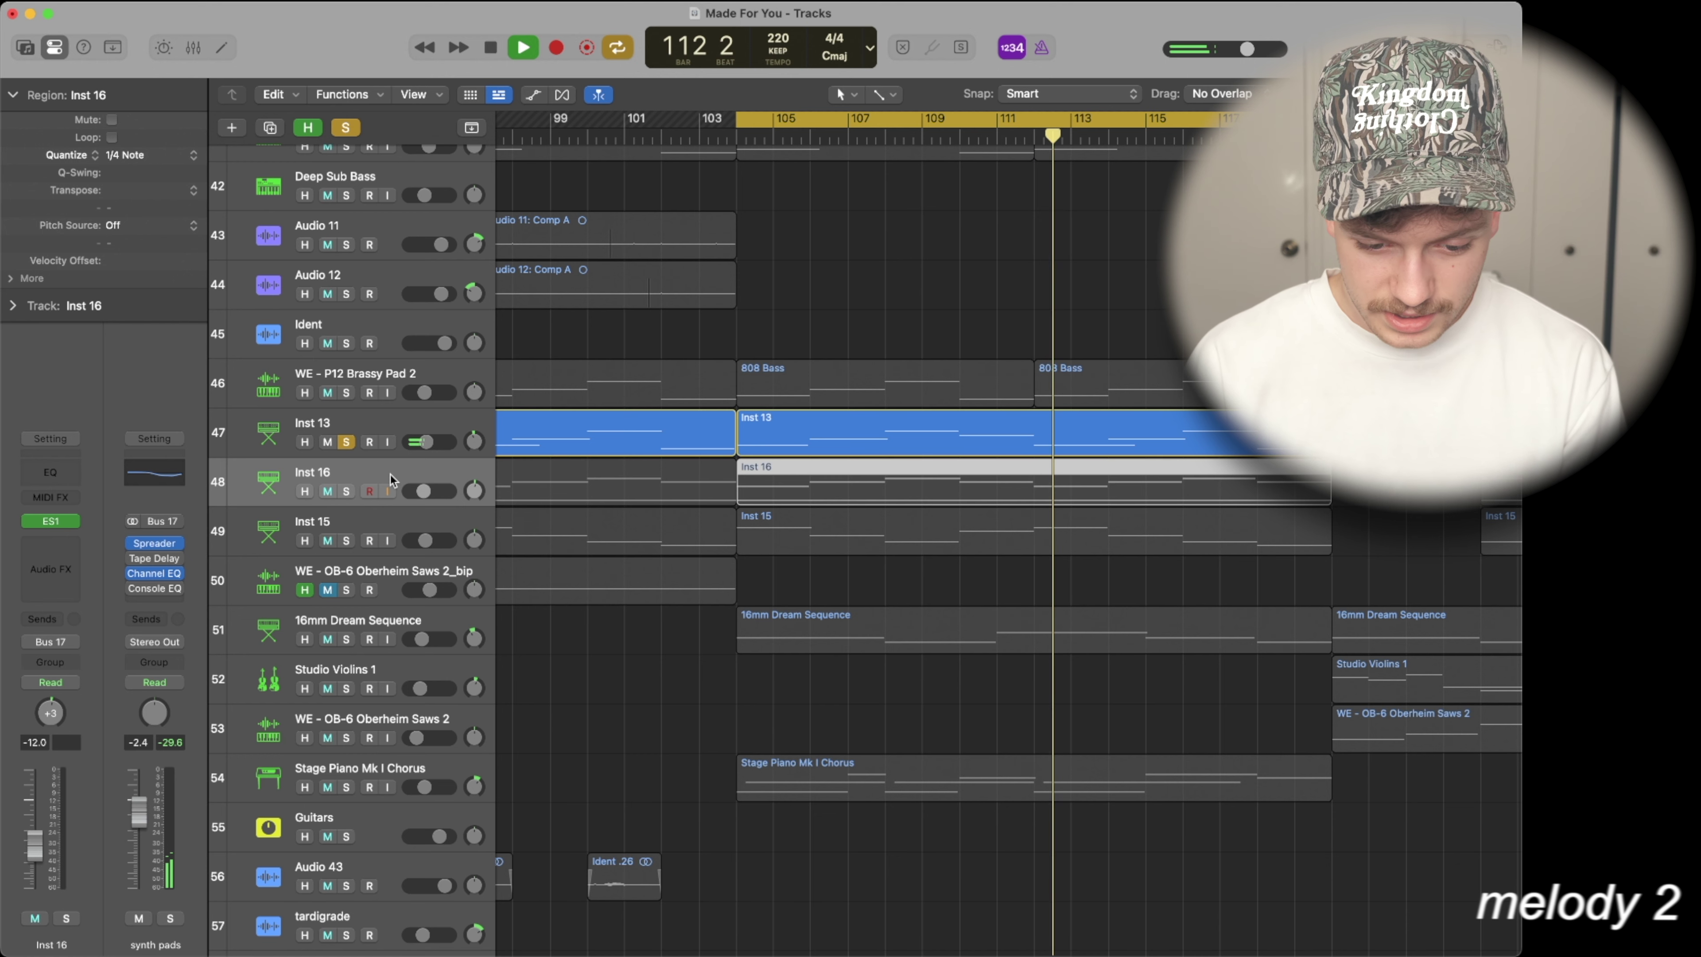
key(s)
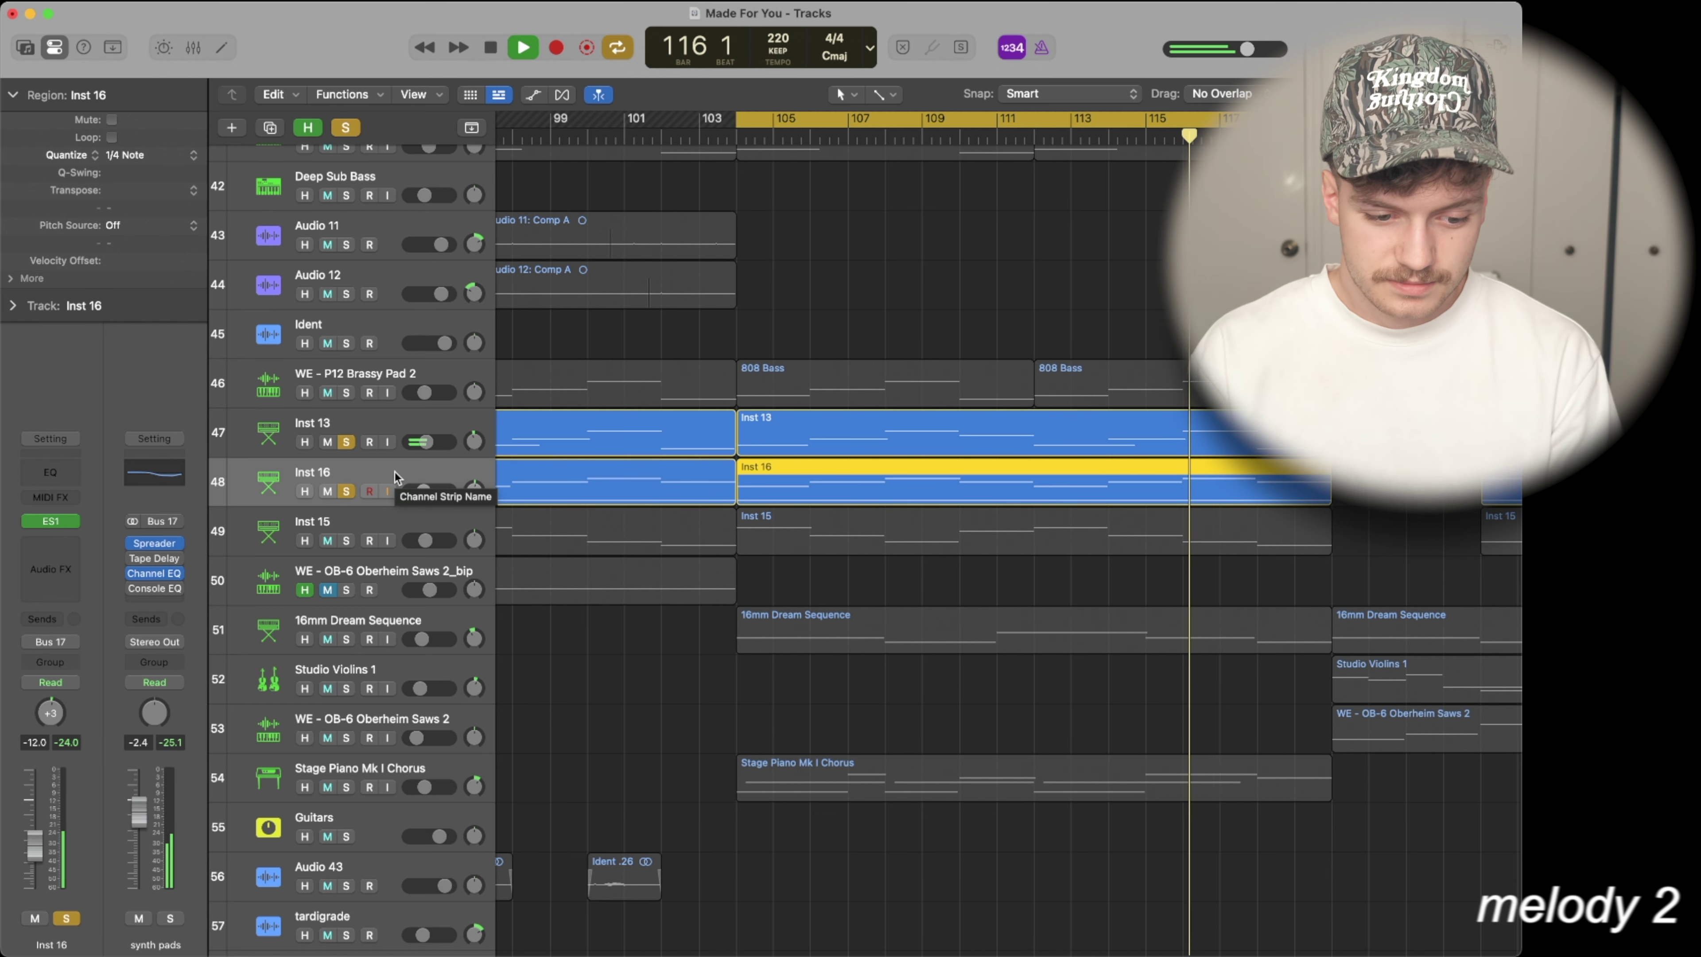
click(412, 511)
key(s)
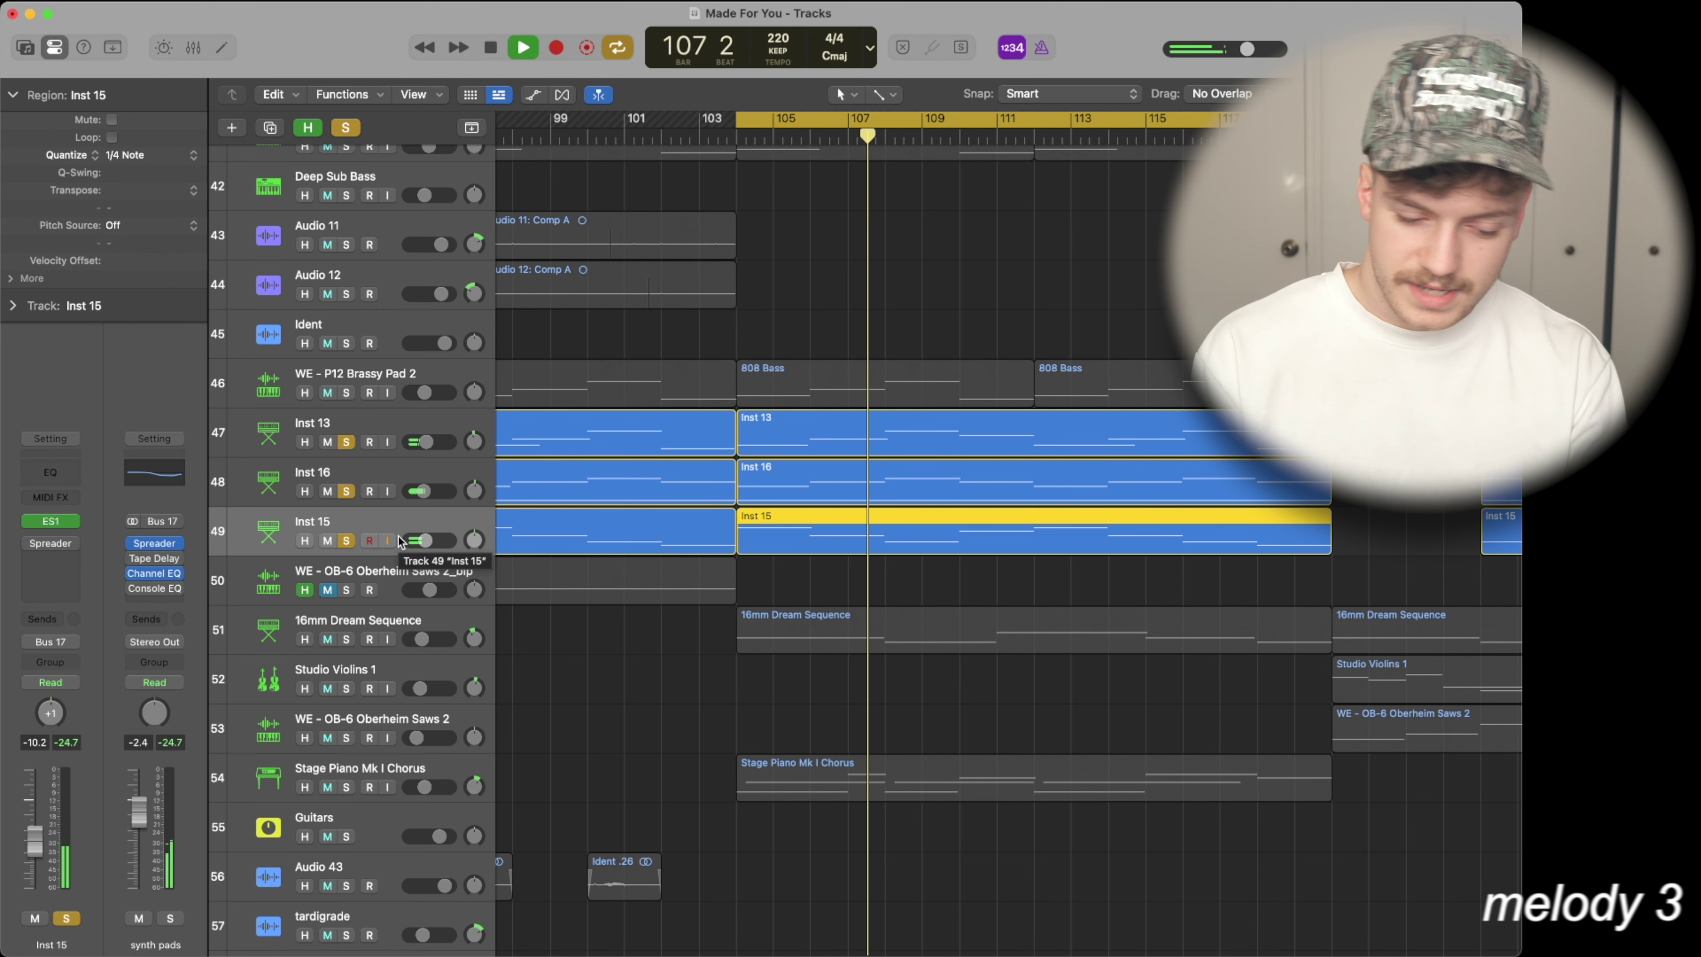
Step: Solo the WE - P12 Brassy Pad 2 track as the fourth melody layer and open its Sampler instrument
click(407, 372)
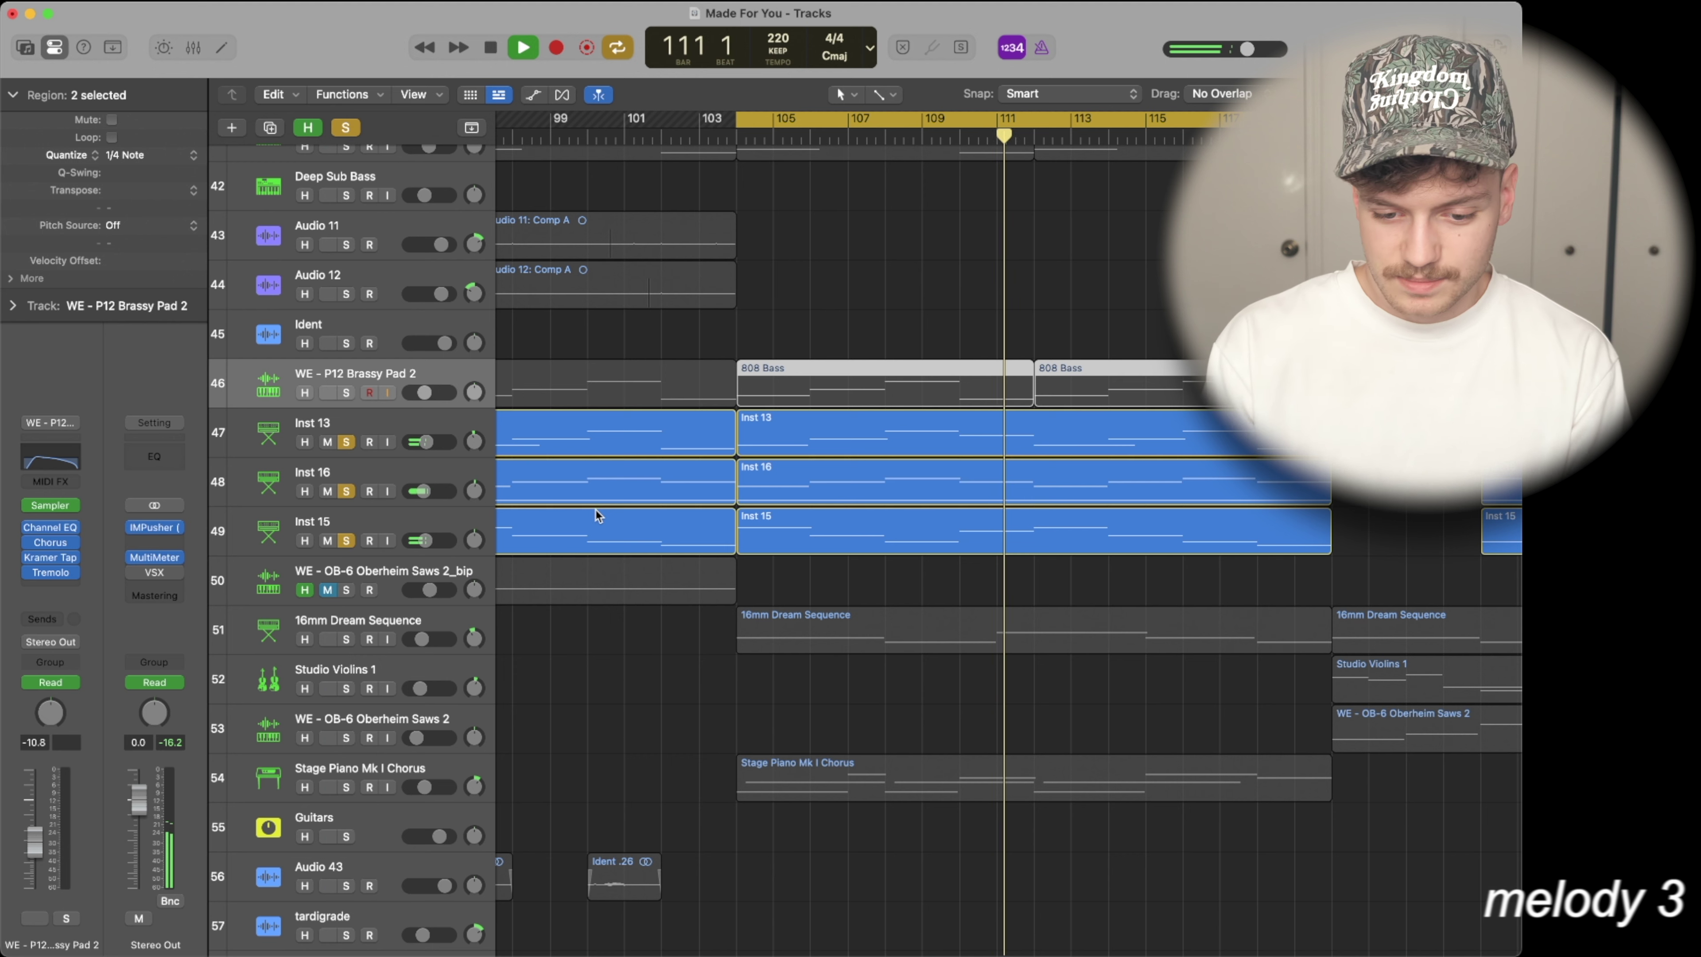
key(s)
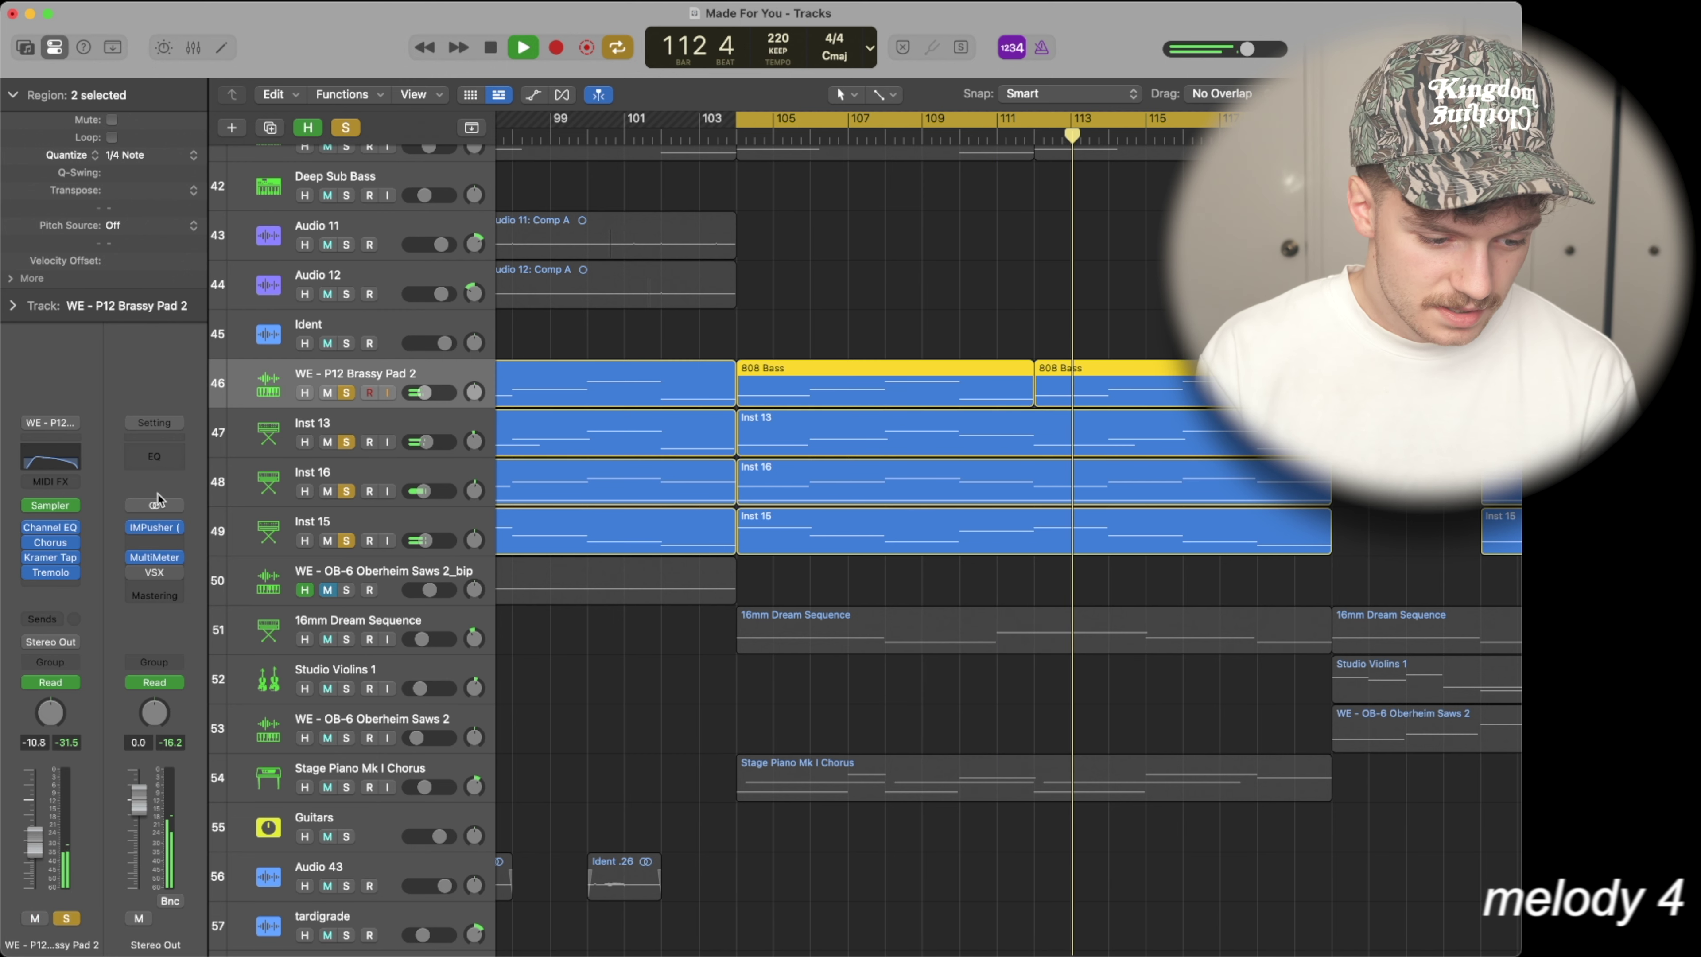
click(49, 506)
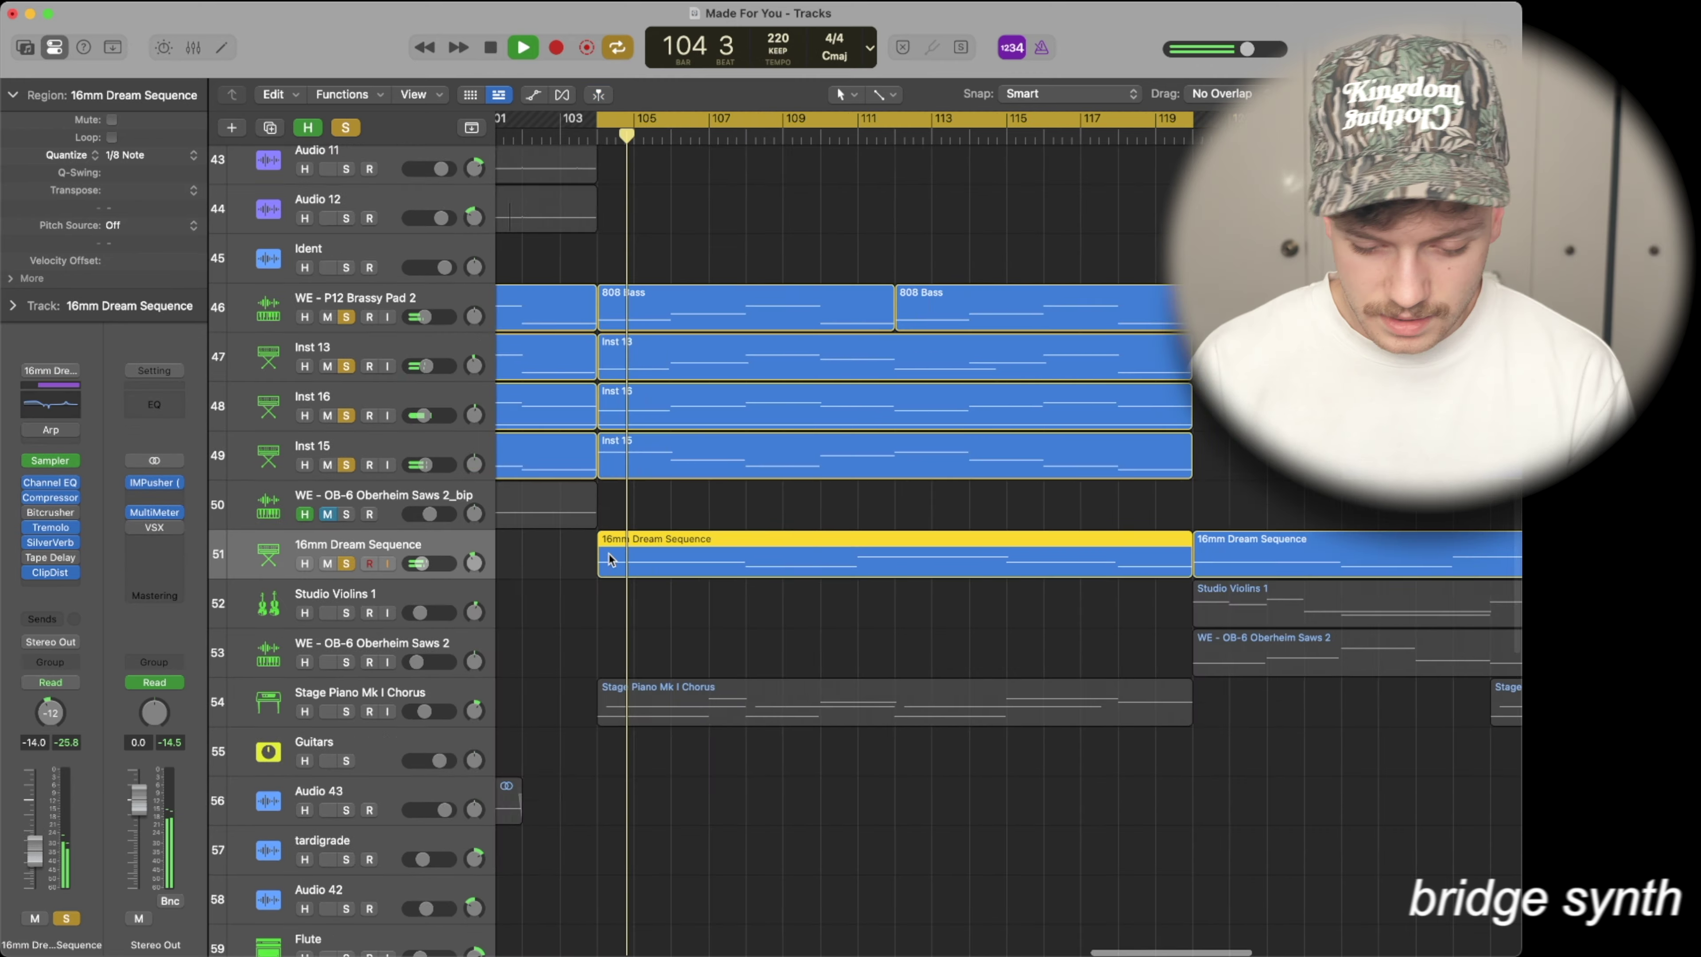
Step: Clear the region selection on 16mm Dream Sequence and add the Studio Violins 1 track to the solo
scroll(609, 559, down, 2)
scroll(609, 559, left, 2)
scroll(609, 559, right, 3)
scroll(609, 559, down, 2)
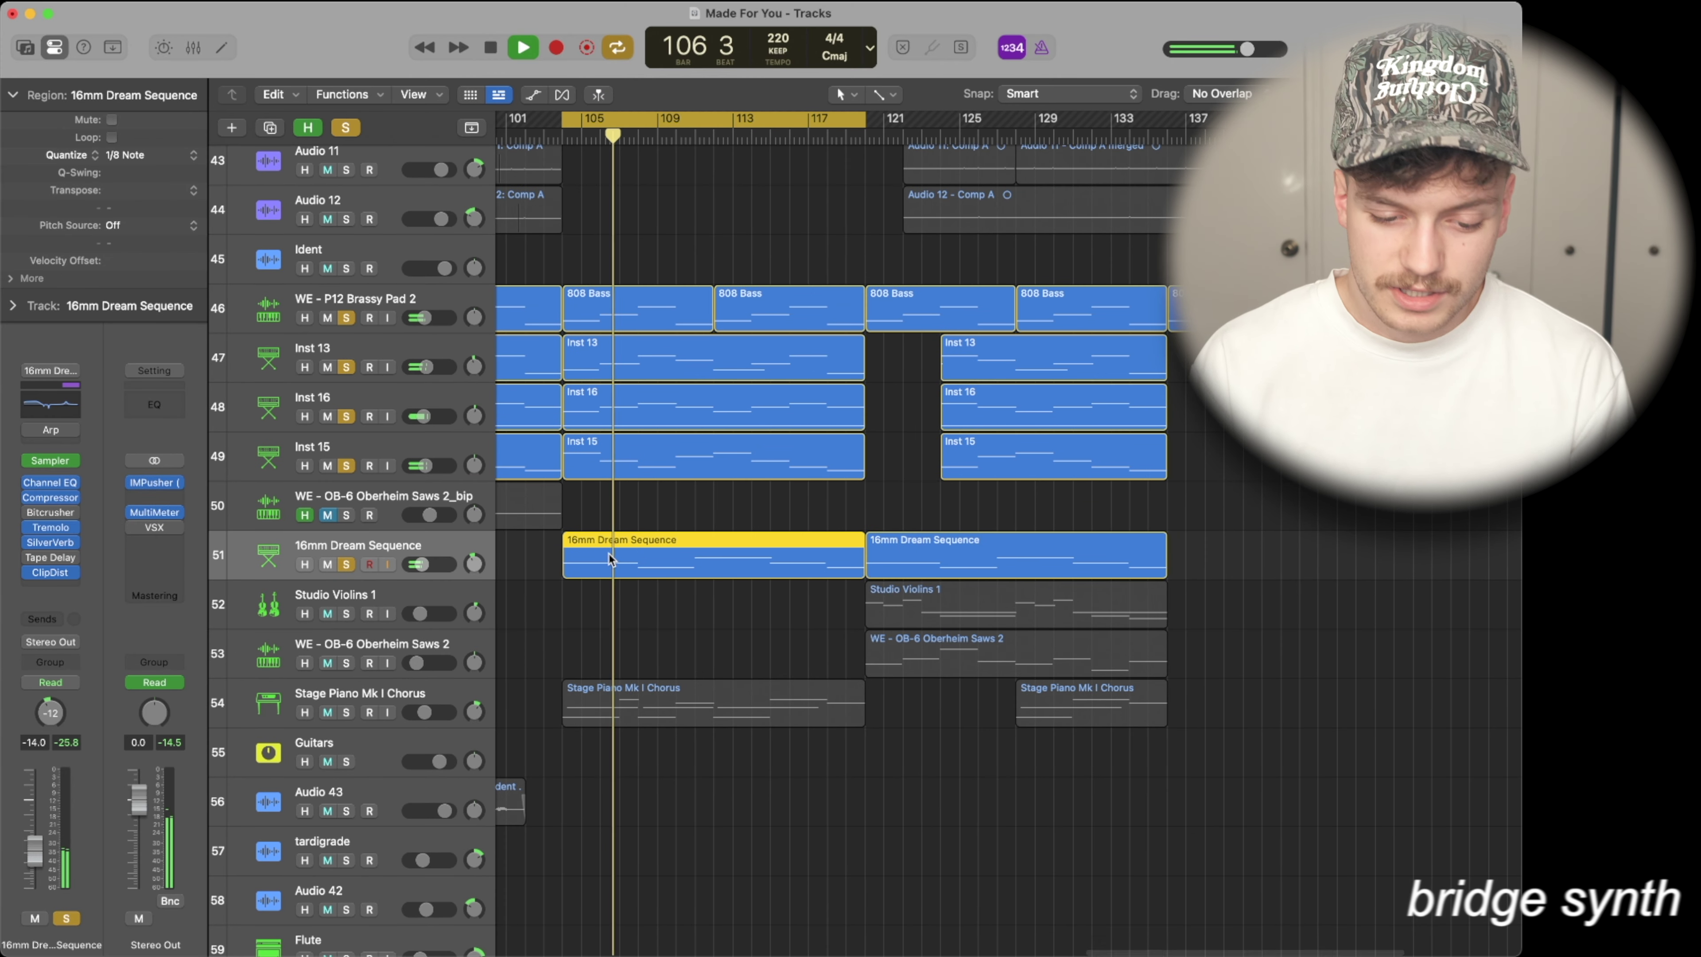
scroll(608, 562, left, 2)
click(623, 599)
scroll(554, 602, left, 2)
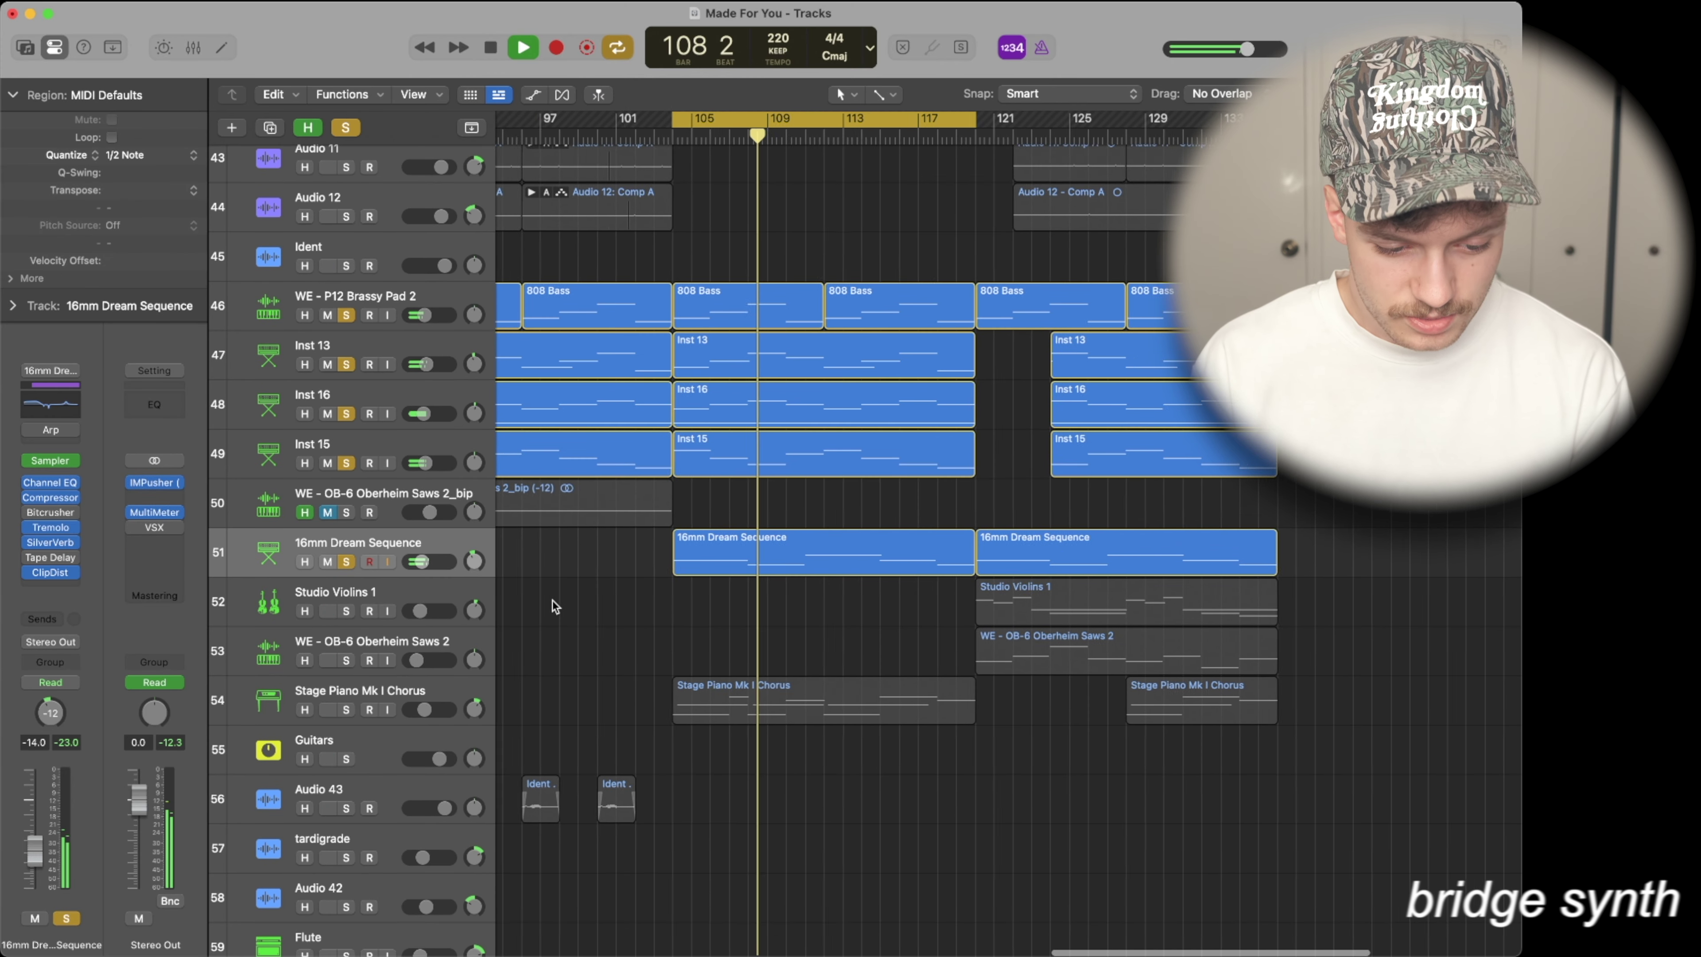
scroll(554, 604, down, 2)
scroll(556, 603, down, 2)
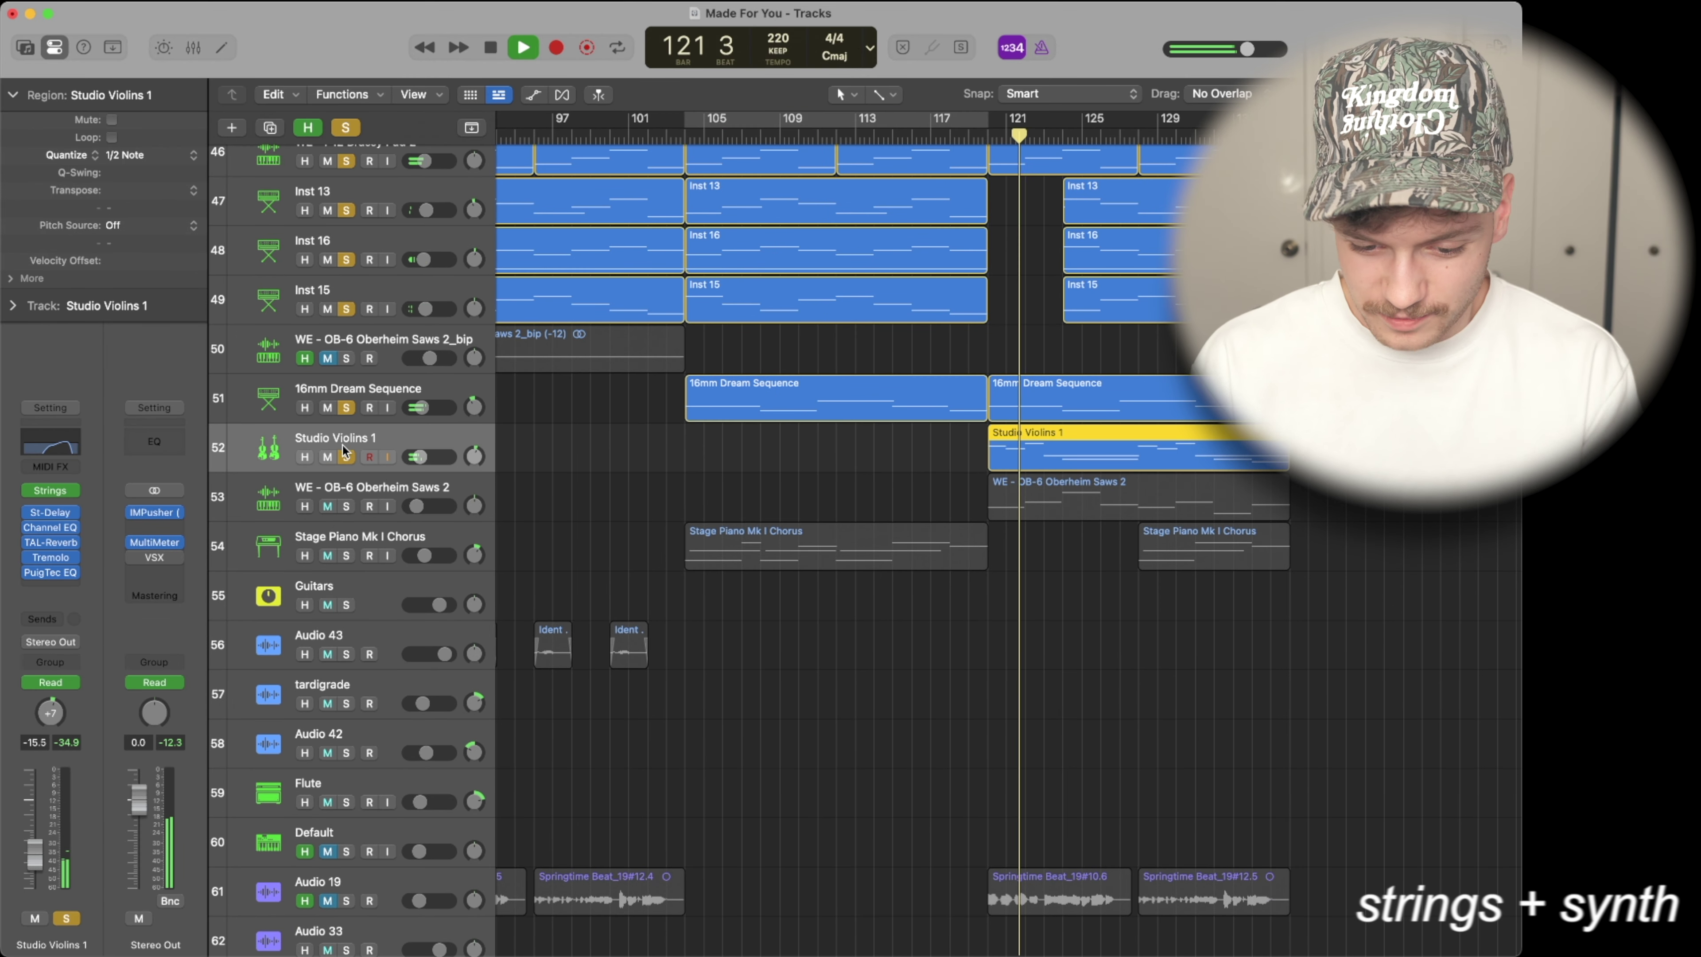
Step: Add the WE - OB-6 Oberheim Saws 2 and Stage Piano Mk I Chorus tracks to the solo
scroll(491, 498, up, 1)
click(404, 544)
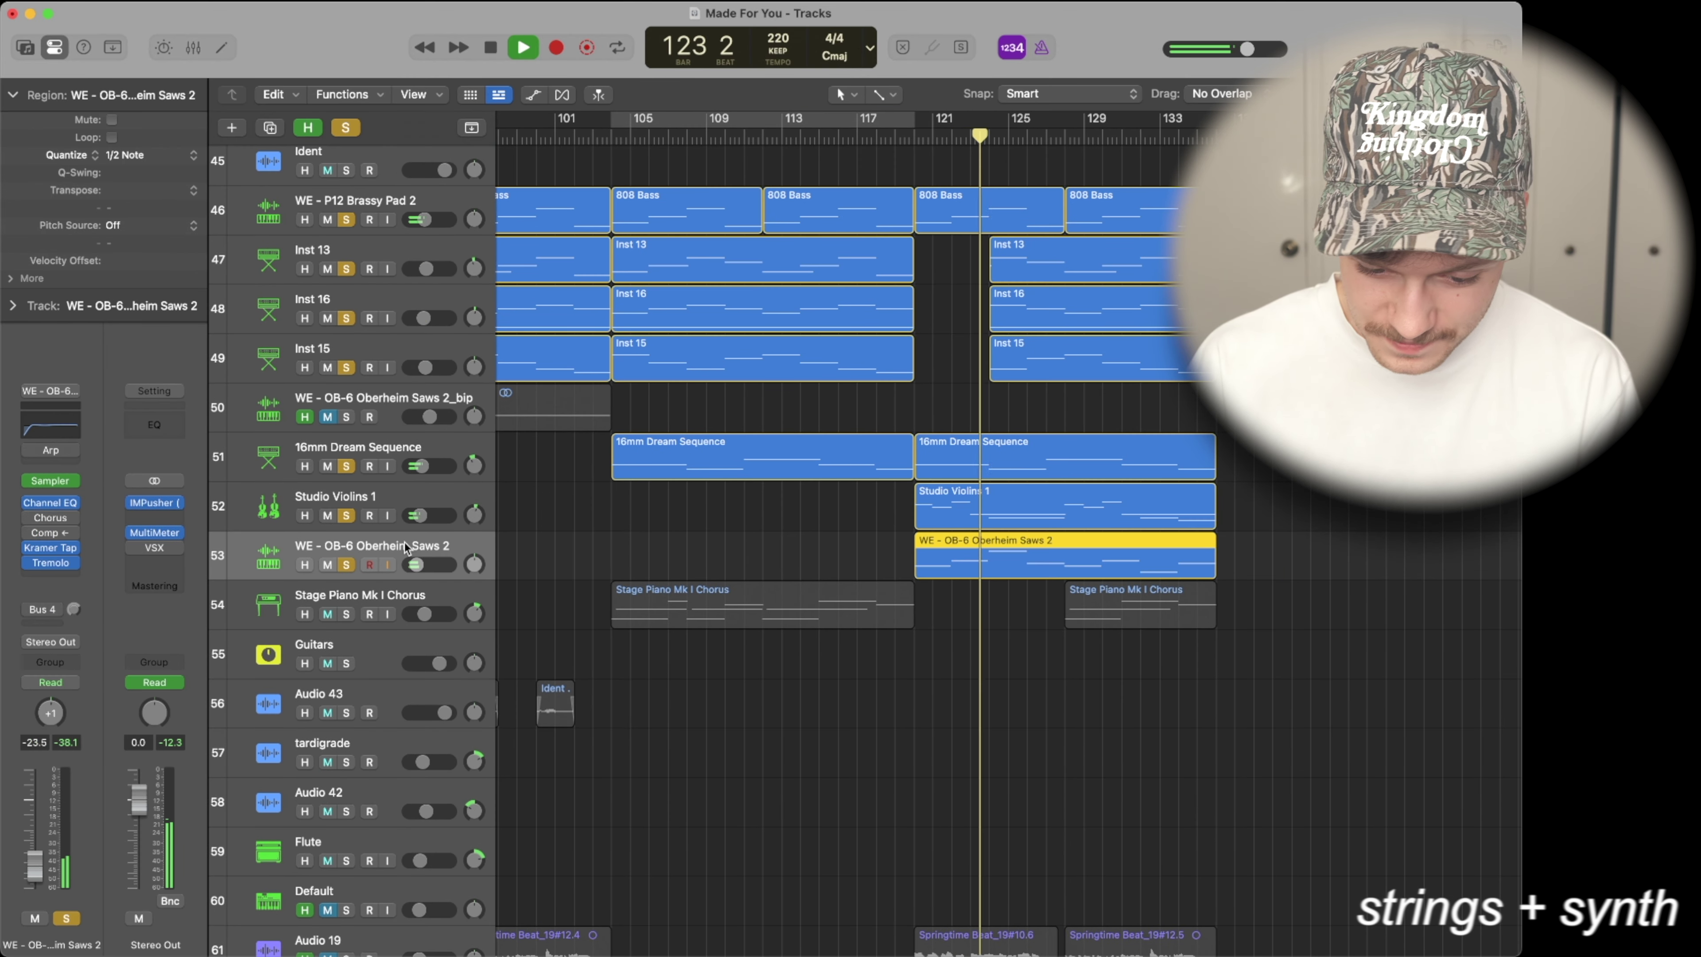
scroll(608, 571, right, 2)
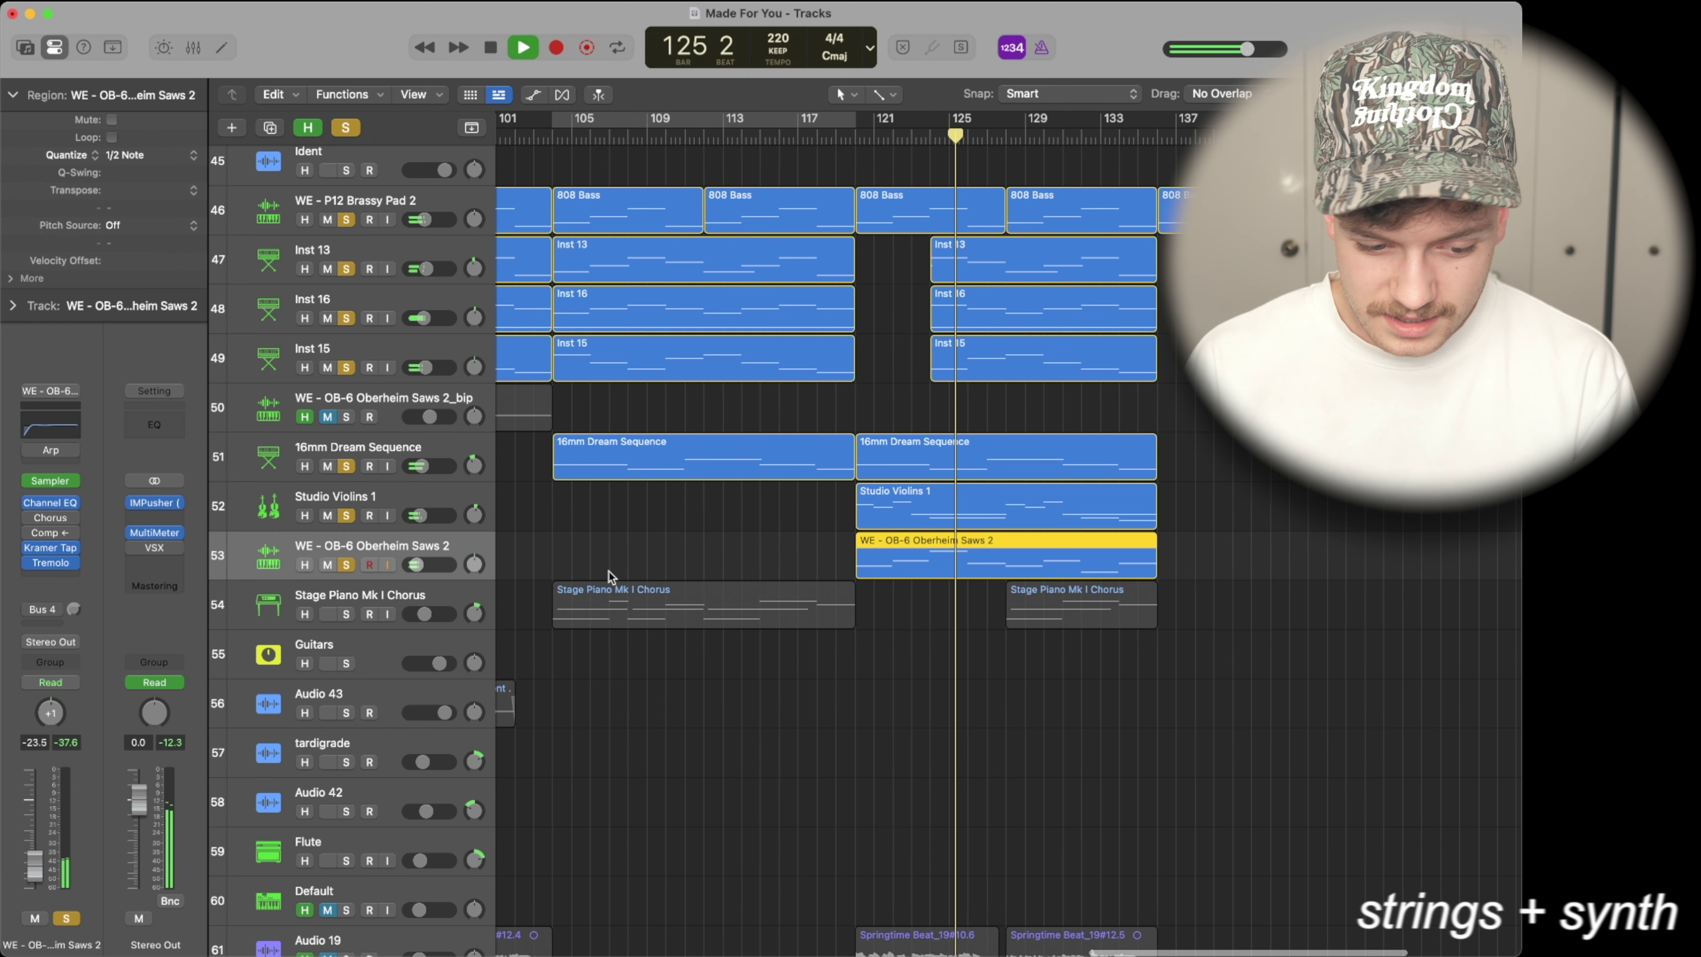
click(415, 595)
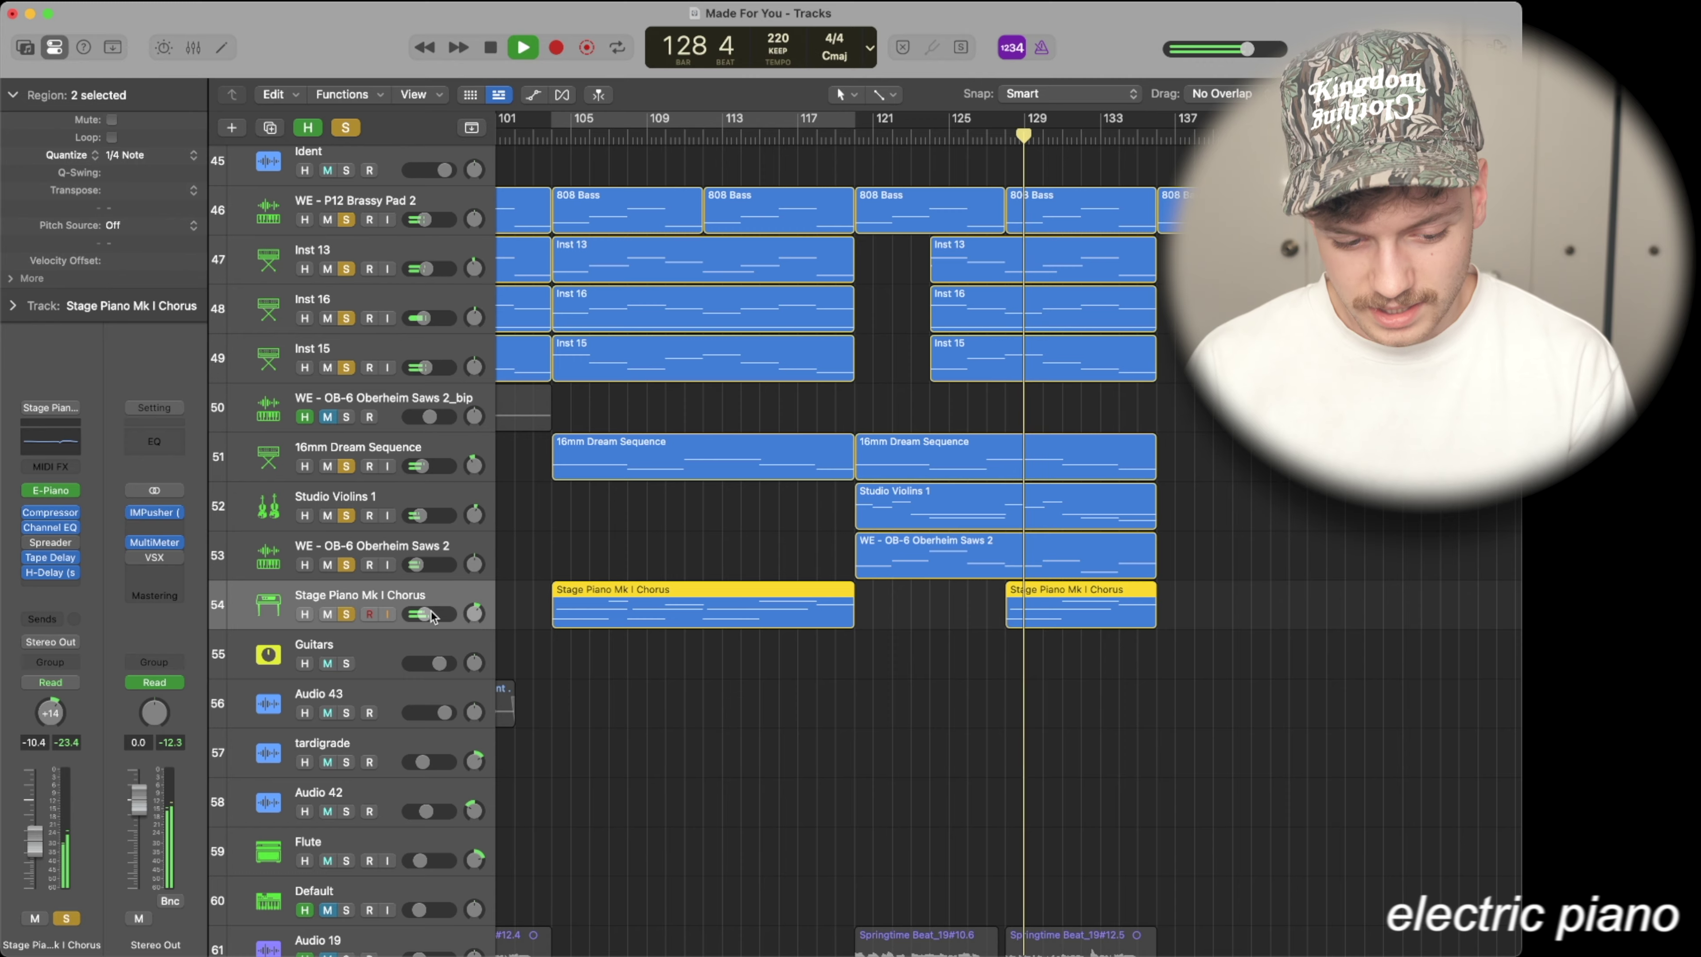
Step: Add the Inst 14 and track 41 Deep Sub Bass tracks to the solo
scroll(657, 584, up, 1)
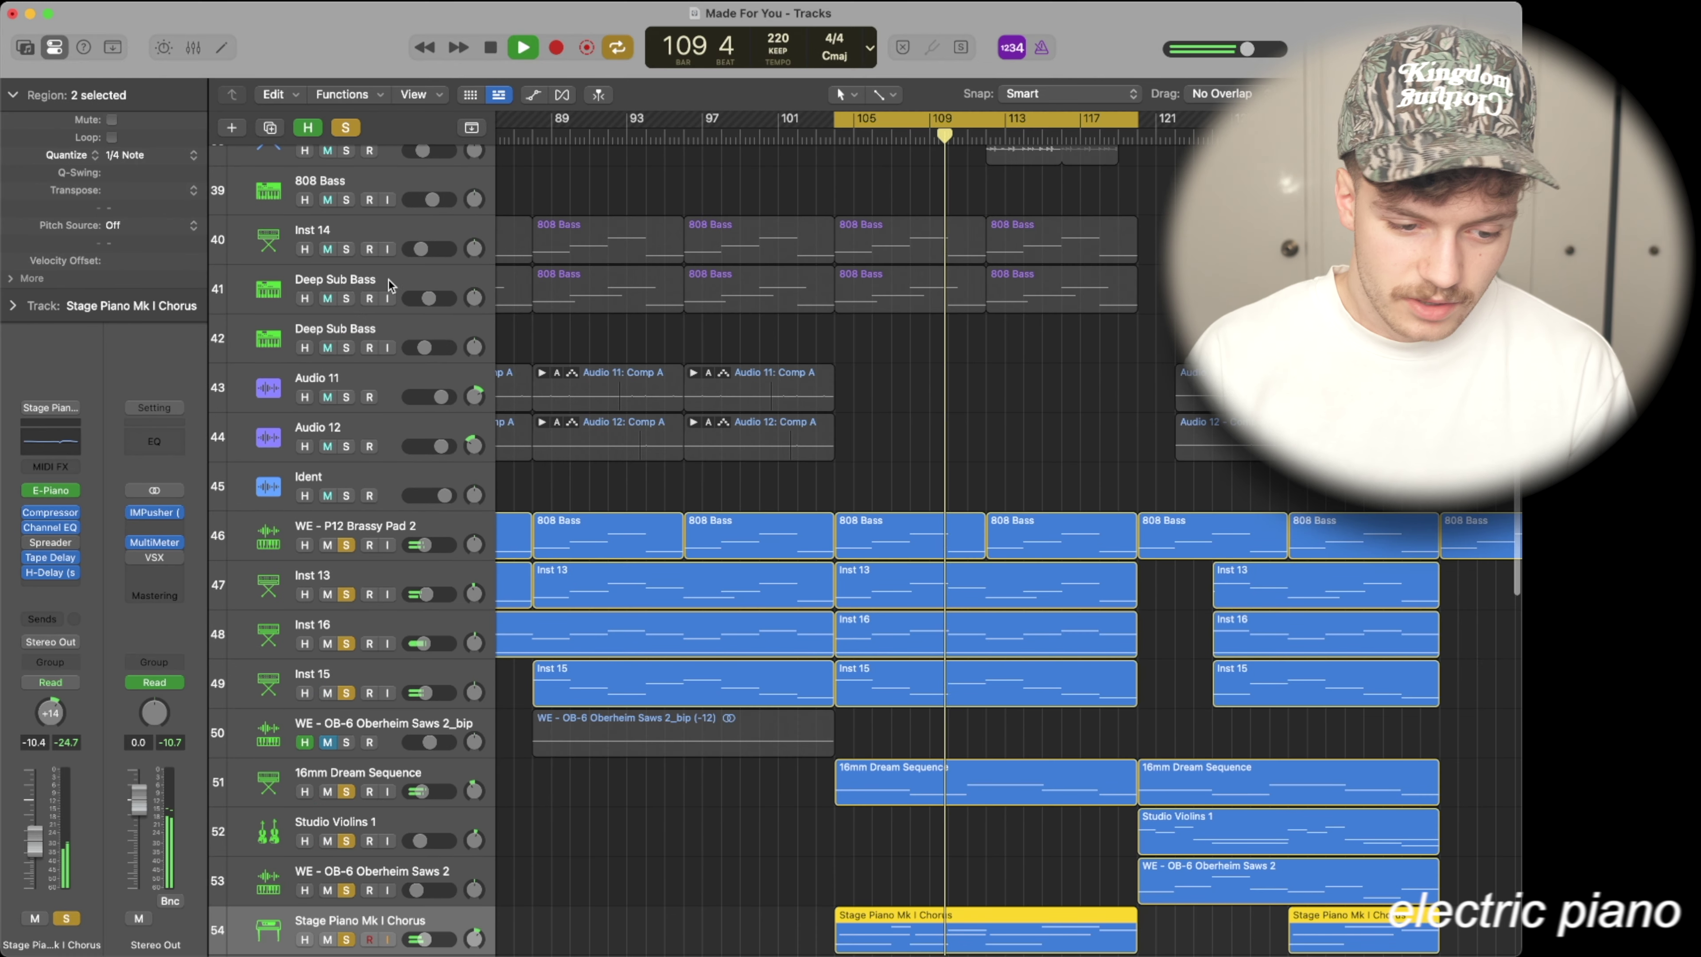
click(347, 250)
scroll(714, 353, left, 2)
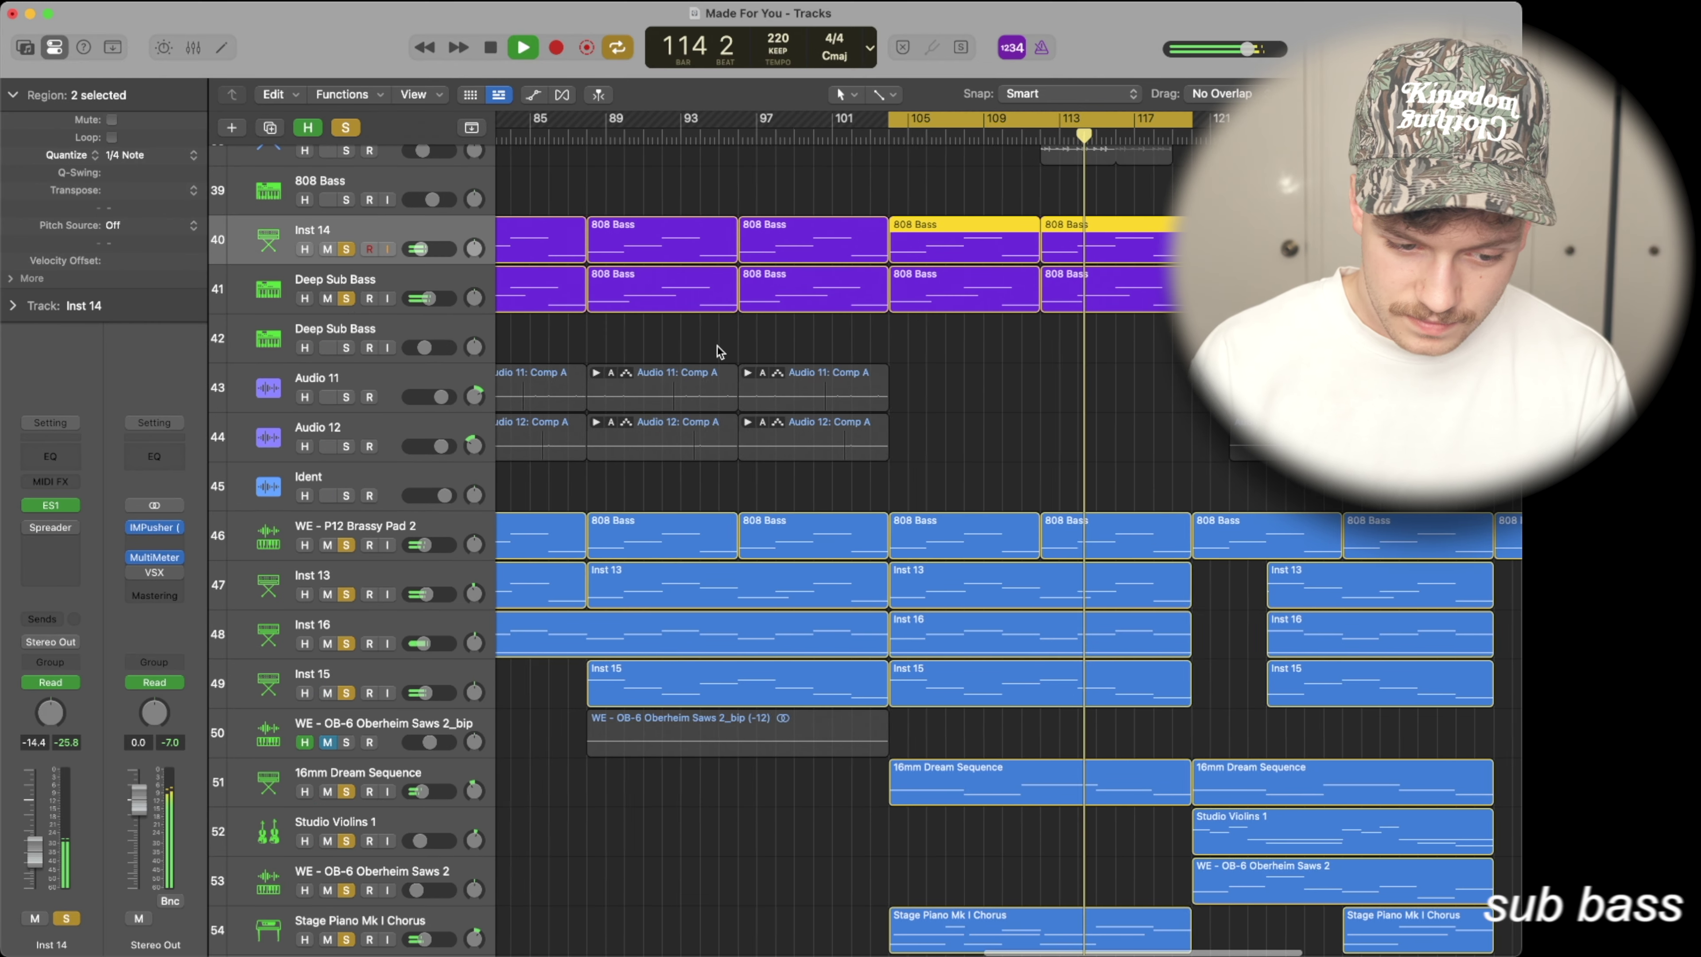
scroll(777, 350, right, 3)
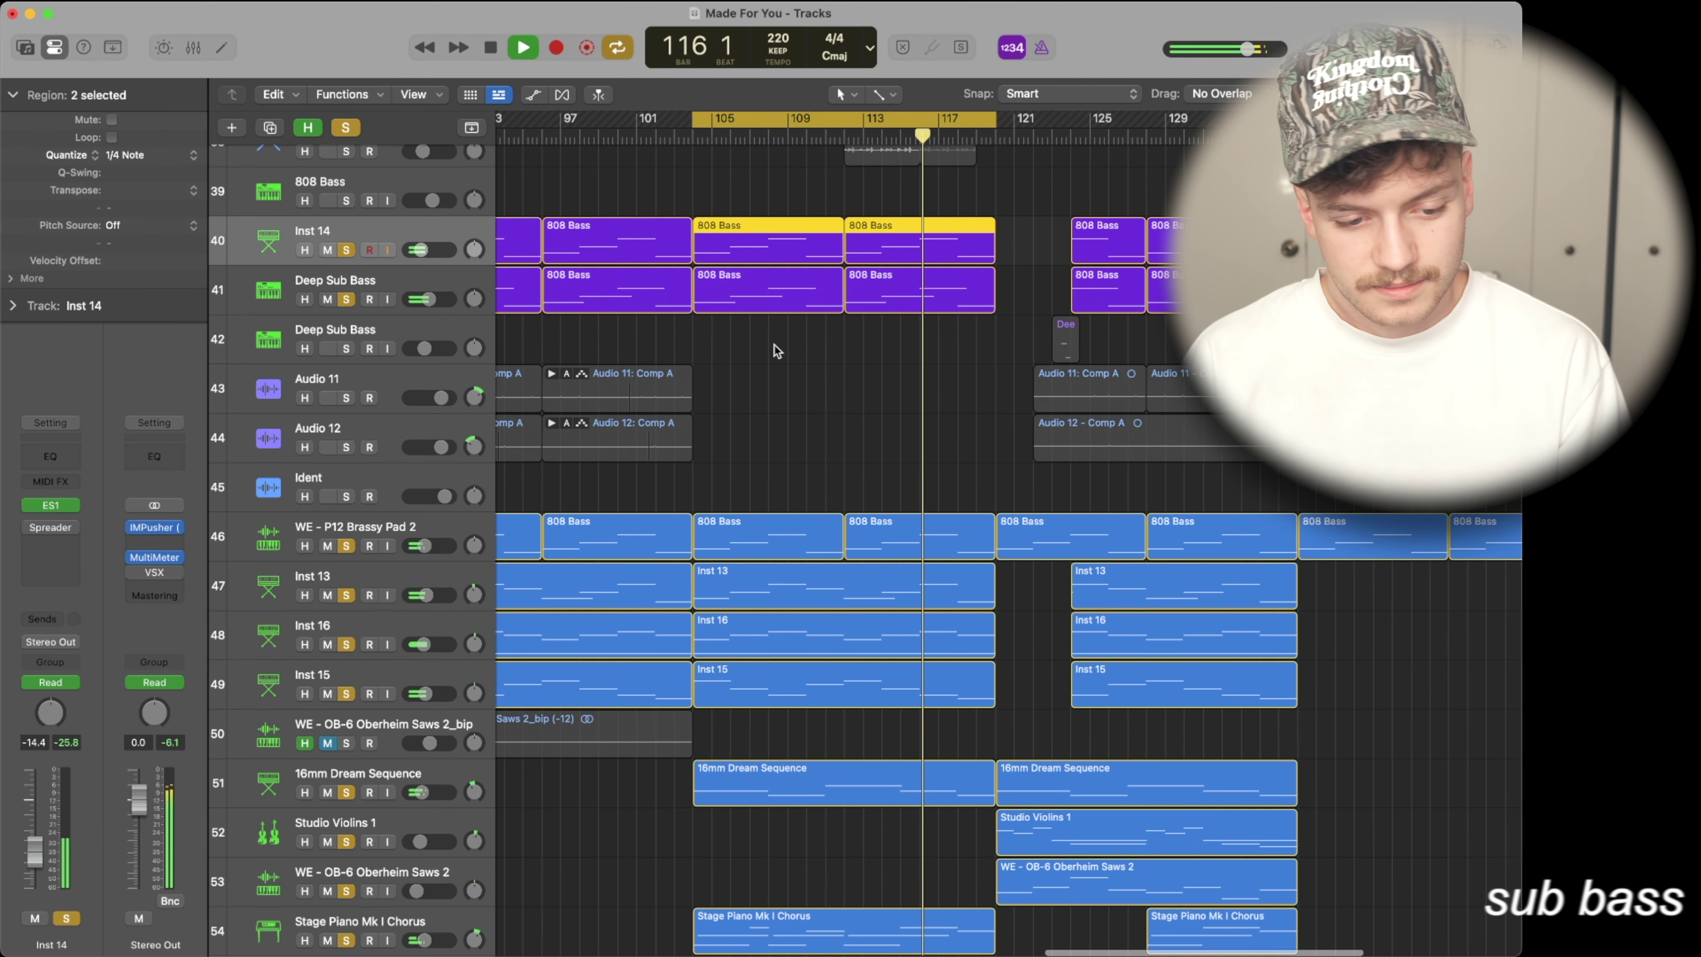
Step: Show the Tremolo effect on the track 41 Deep Sub Bass, close it, and turn off cycle playback
click(404, 281)
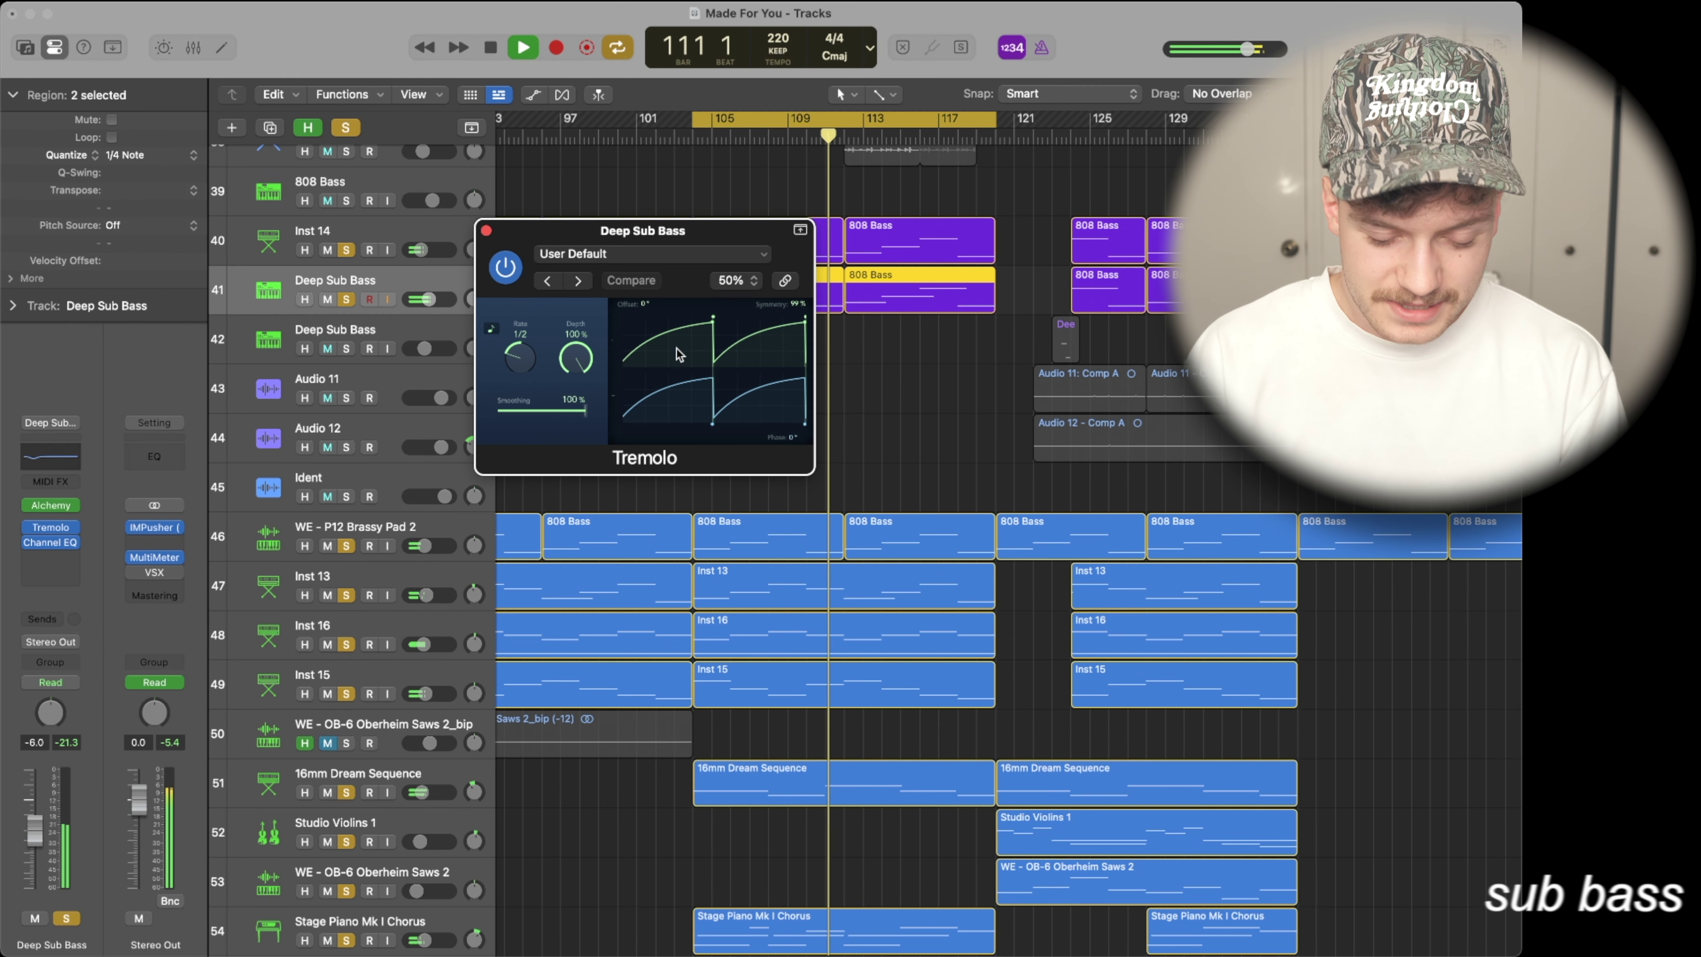
click(487, 231)
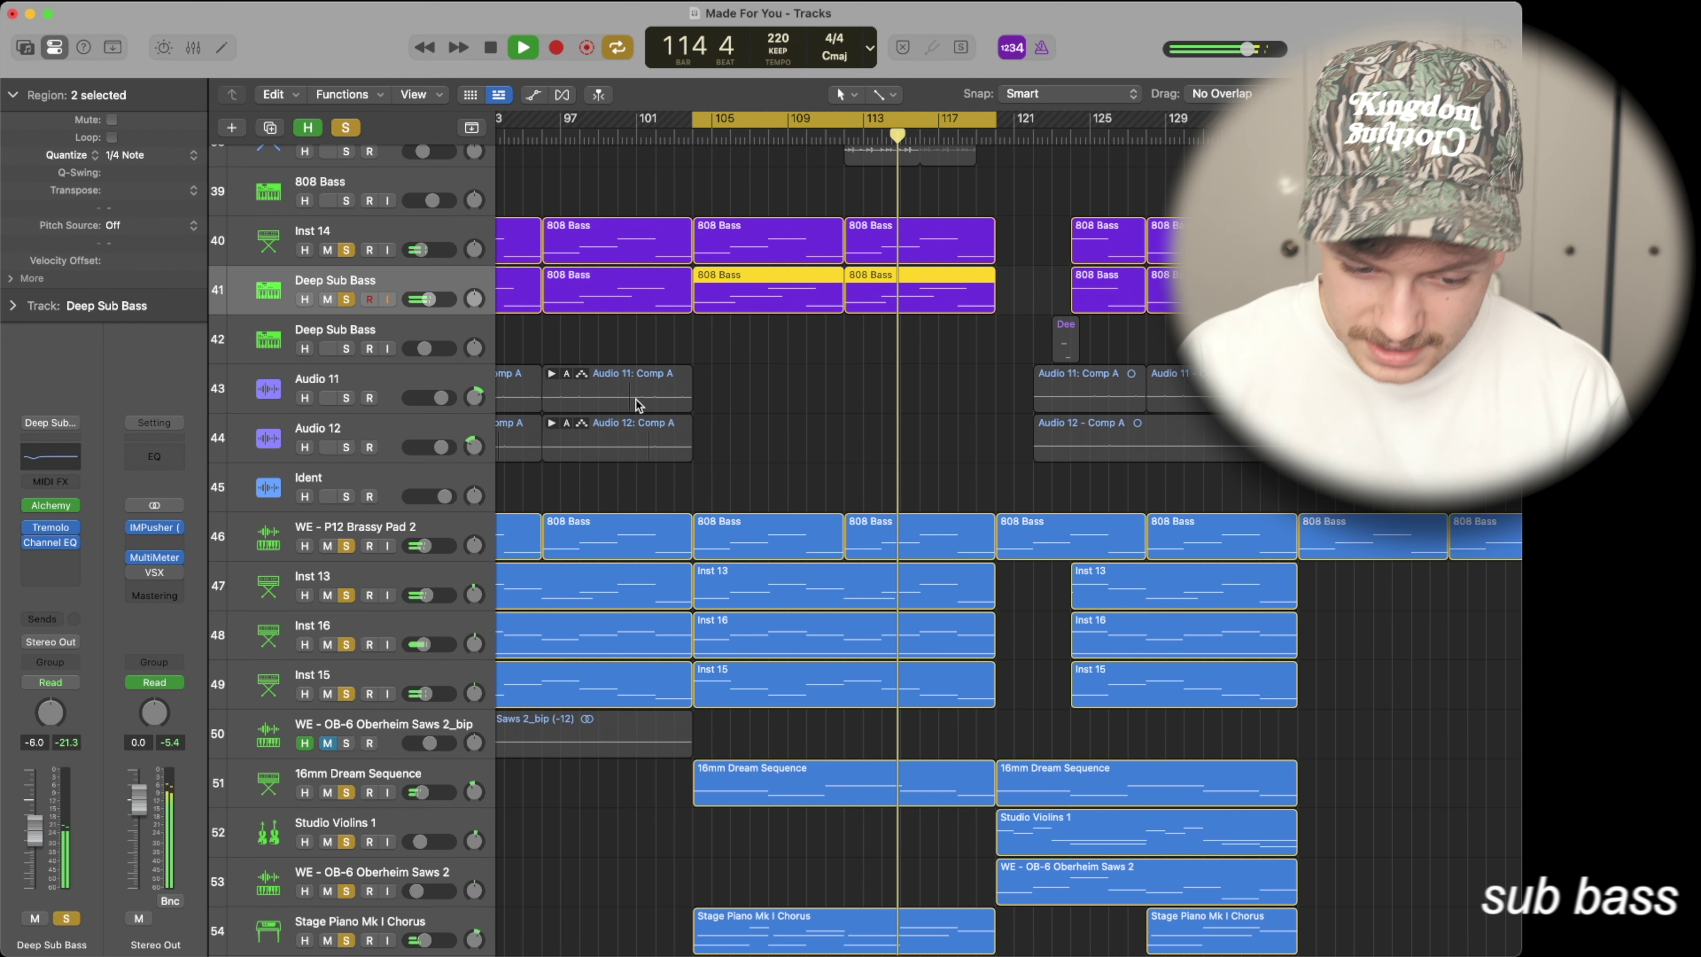
click(819, 426)
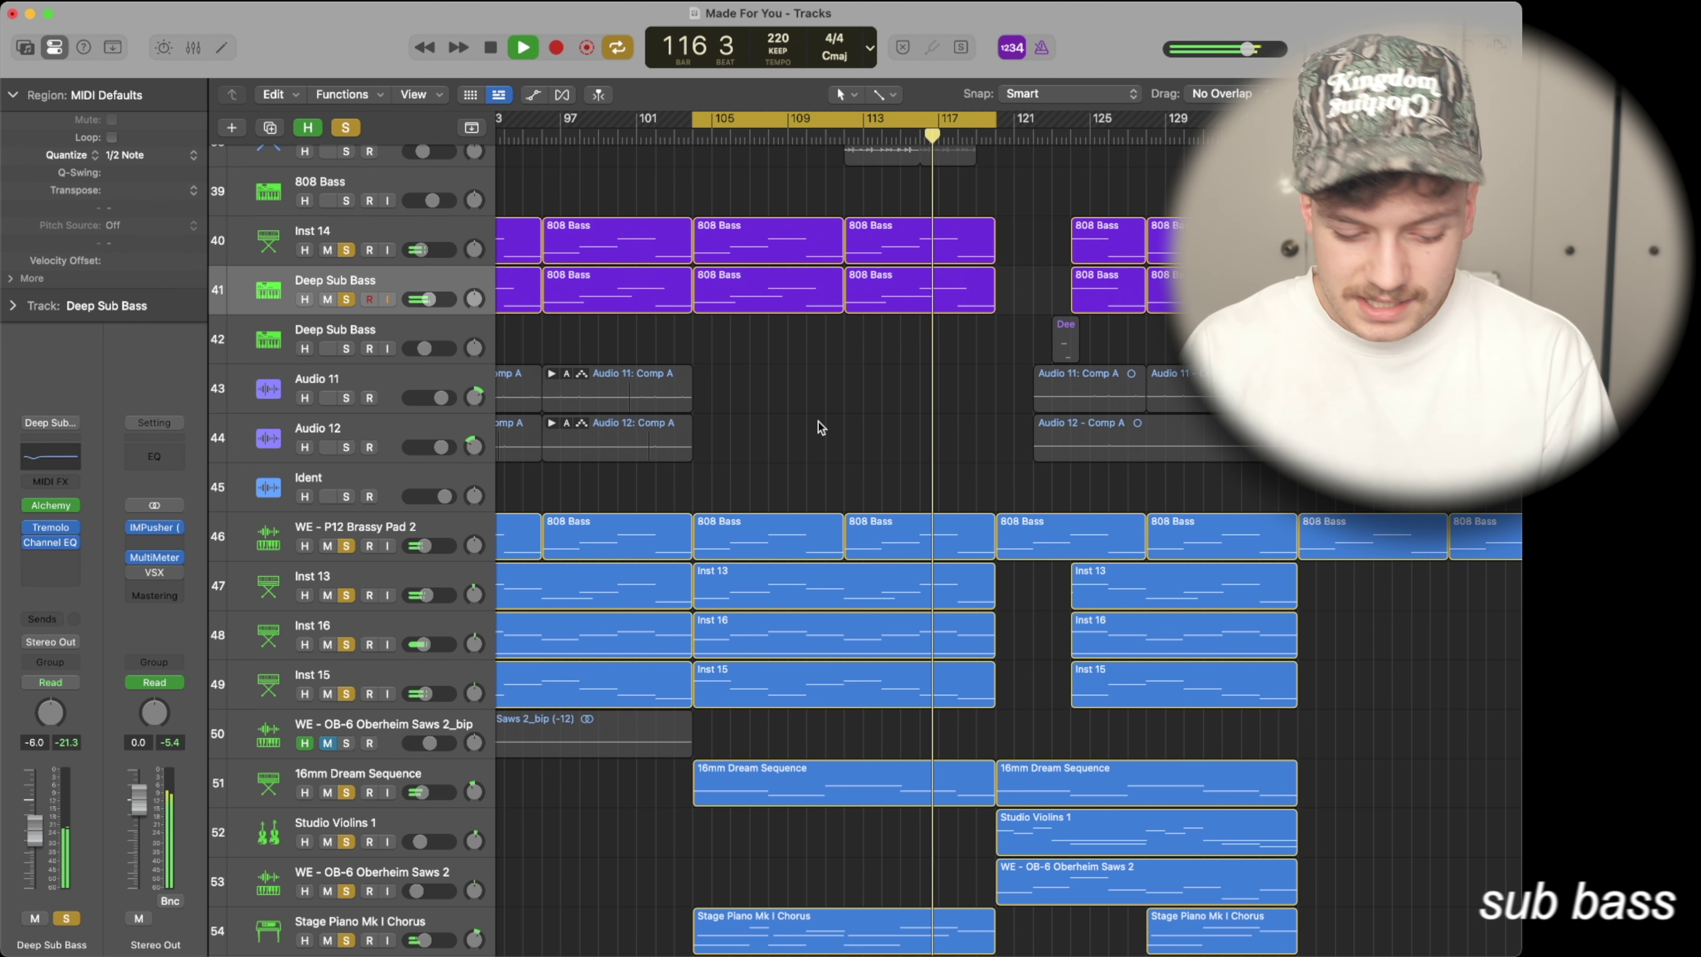
key(c)
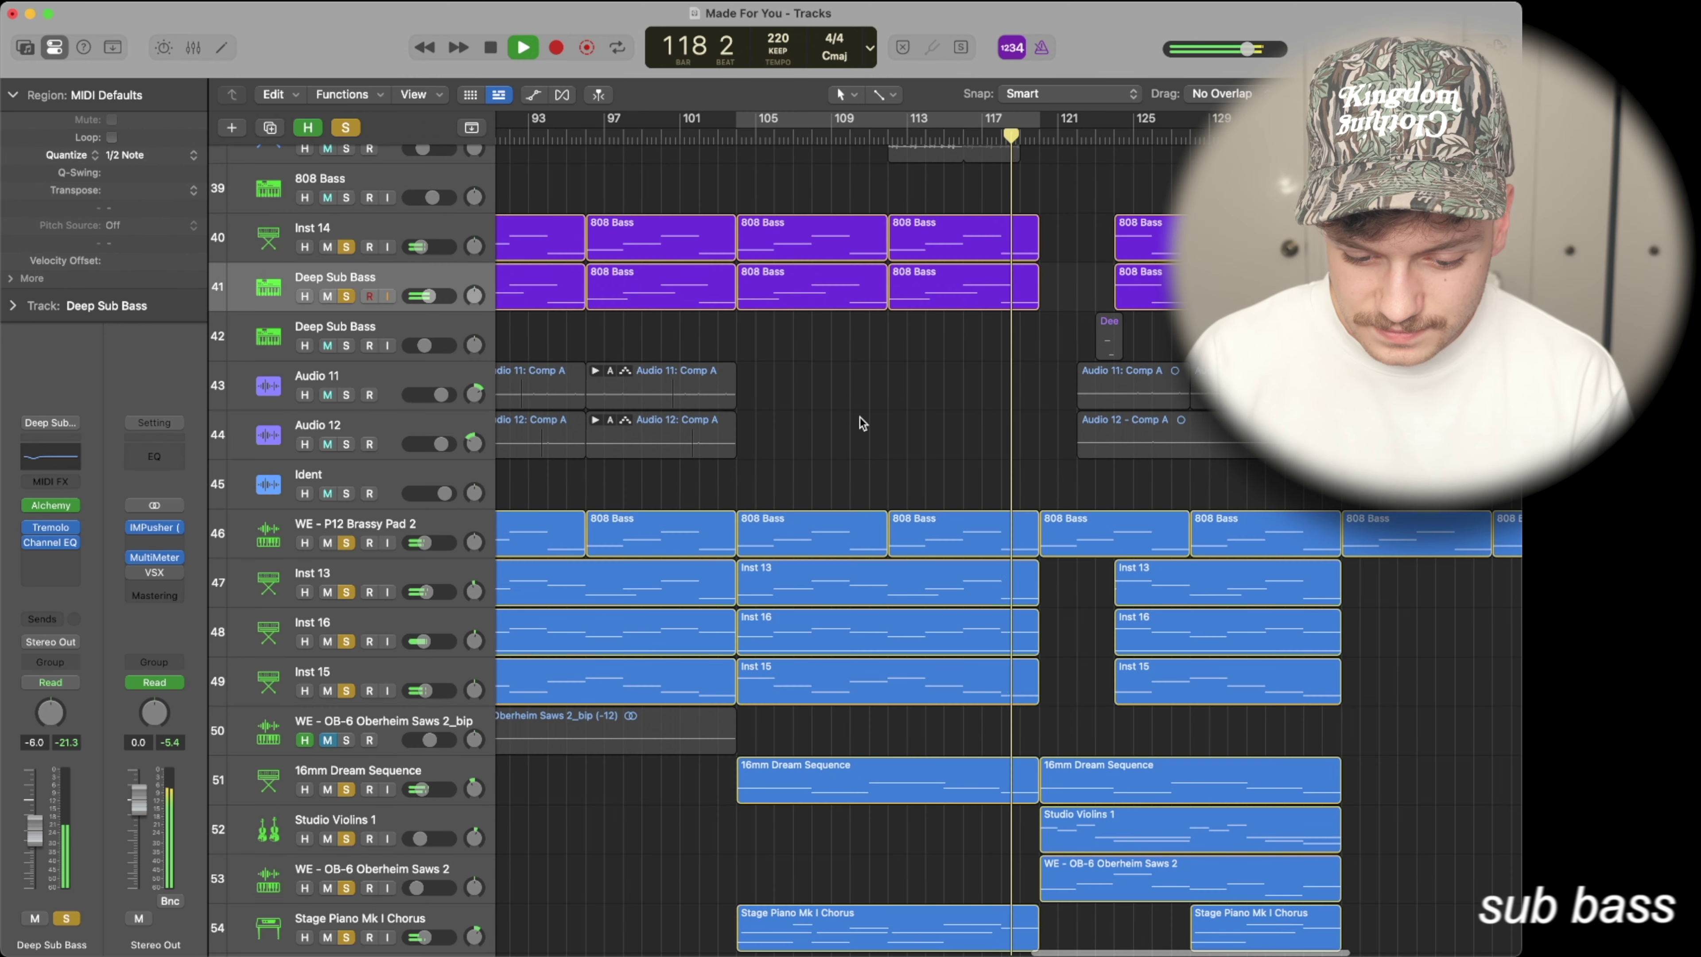
Step: Stop playback of the soloed Ident sample in the intro and select the WE - P12 Brassy Pad 2 track
scroll(860, 418, left, 8)
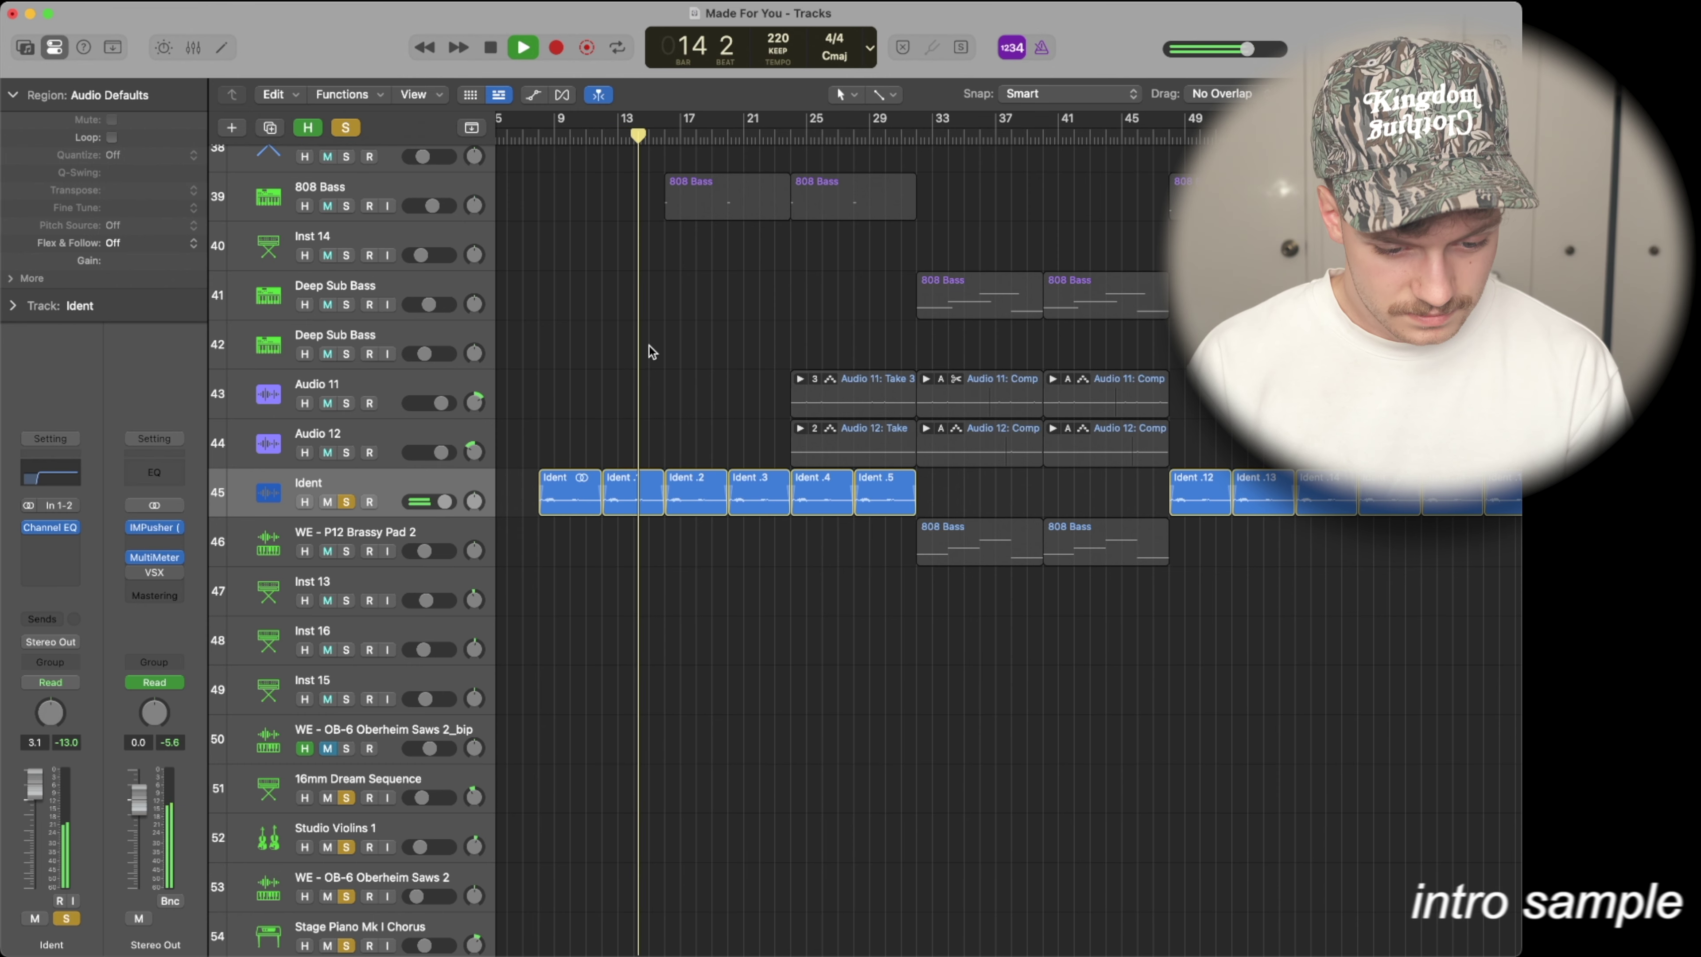
key(space)
click(570, 558)
scroll(570, 559, down, 3)
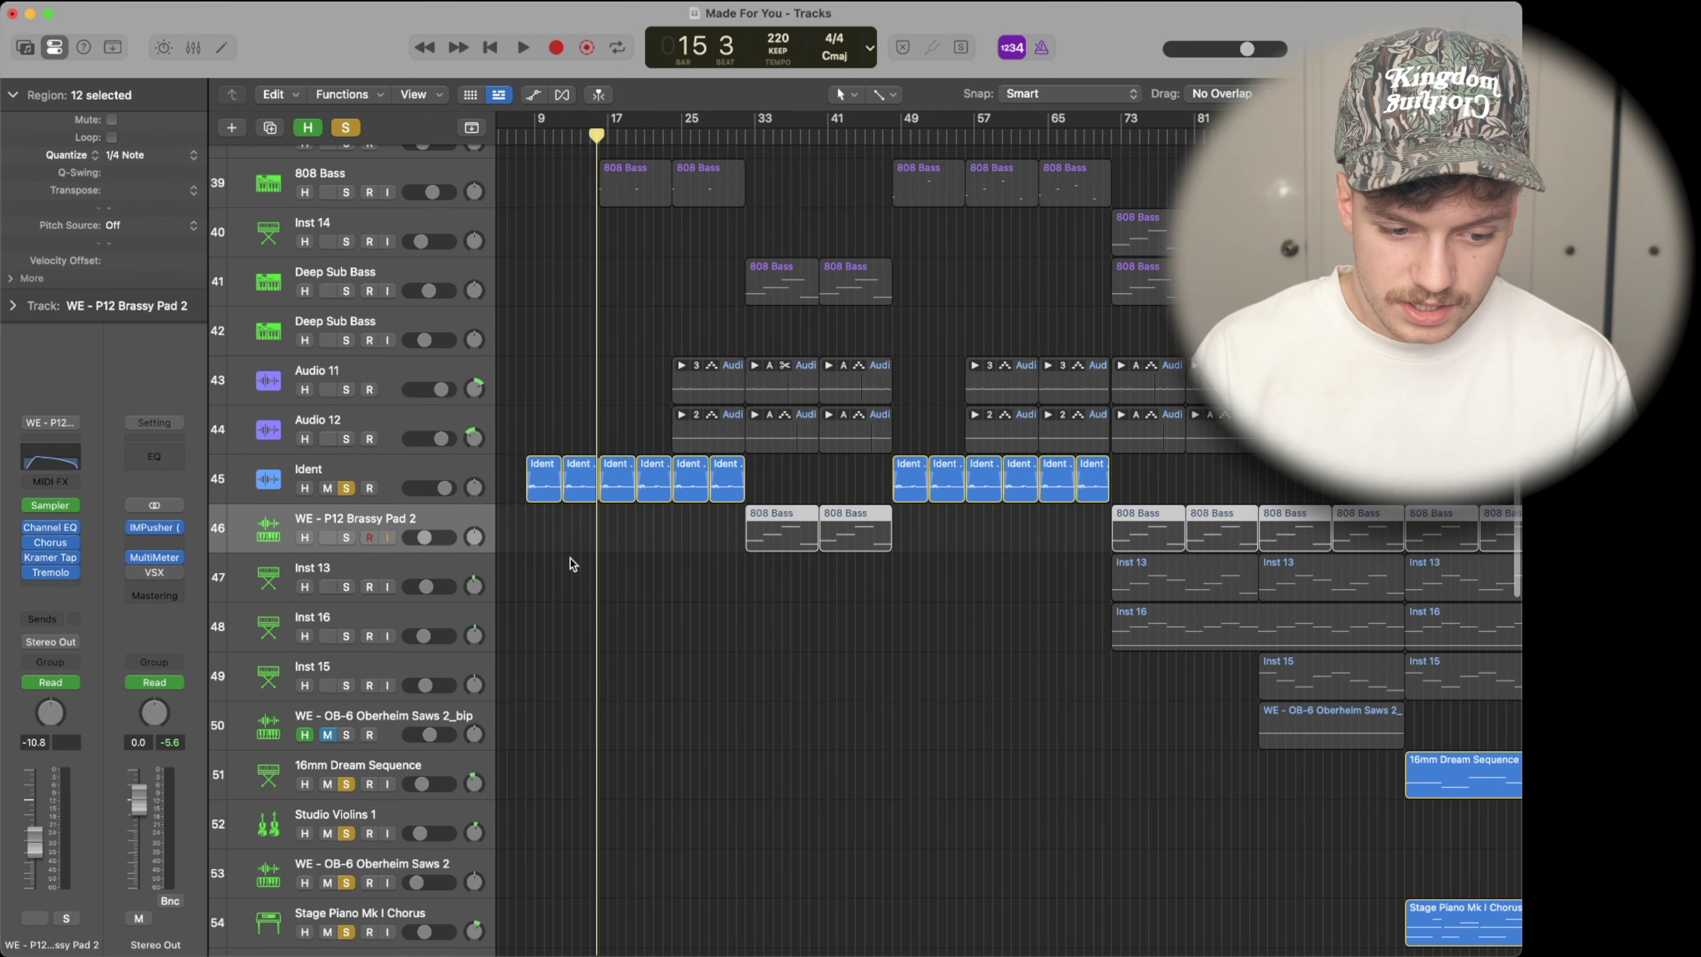
Step: Play the soloed huhhhh, Light shower, Analog Suitcase Swoosh 01 and Boomer FX 02 samples around bars 47 and 103
scroll(609, 375, up, 3)
click(345, 303)
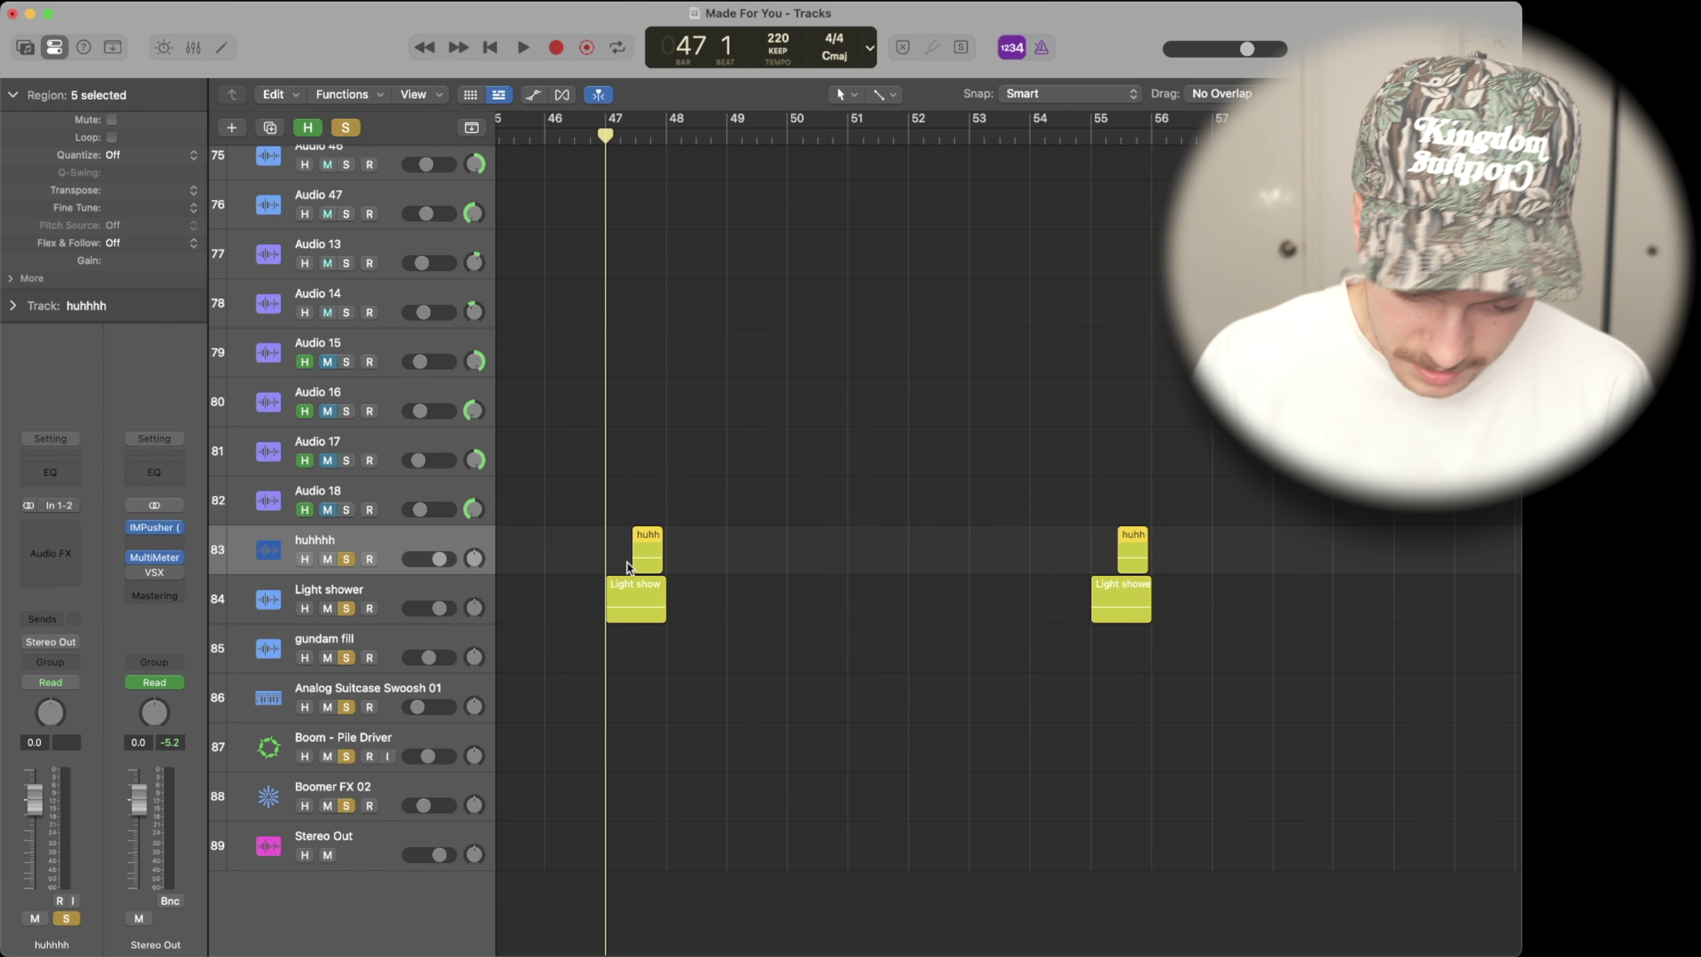
key(space)
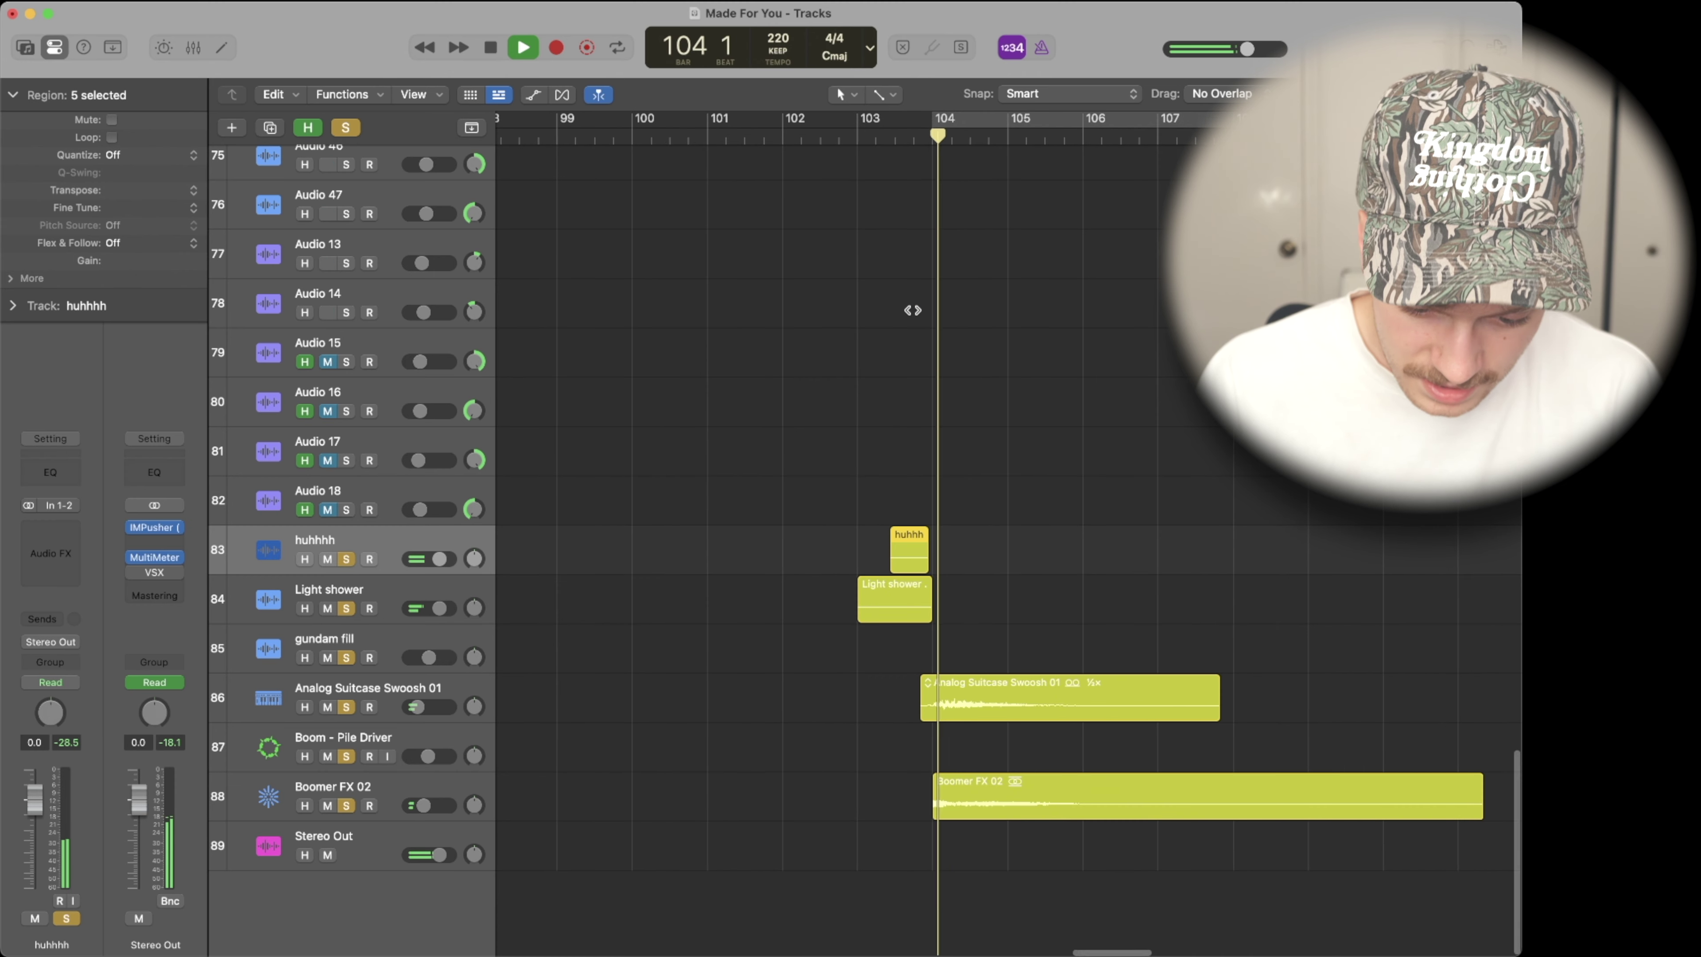
key(super+Left)
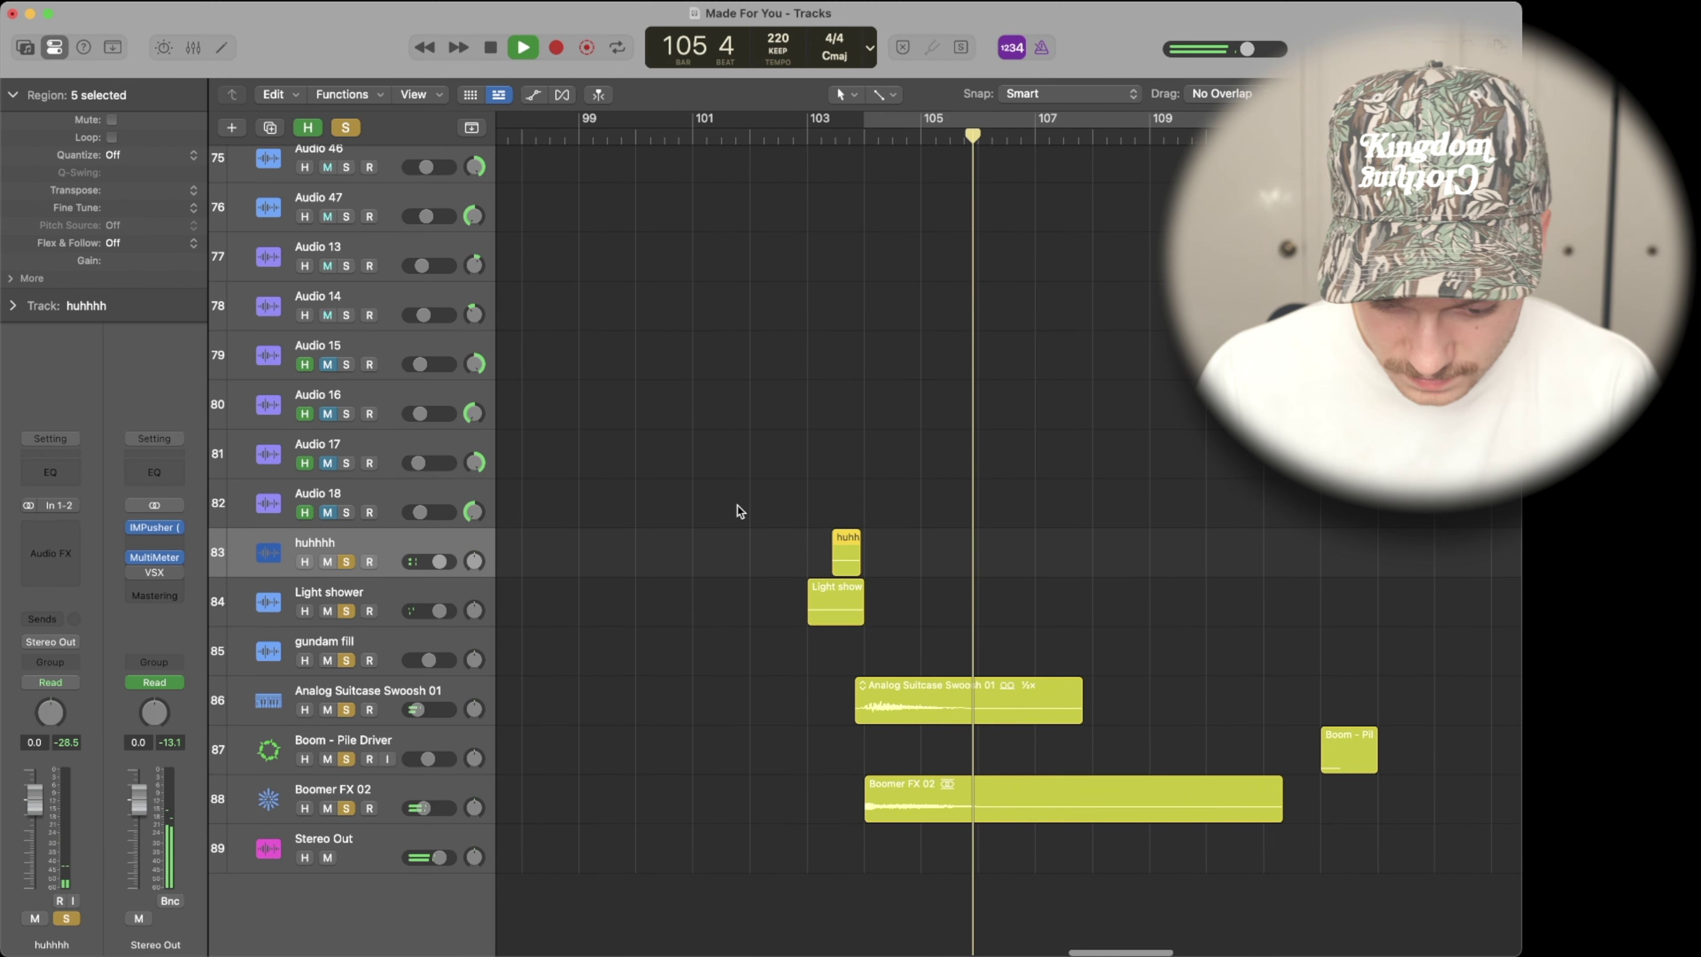
click(755, 499)
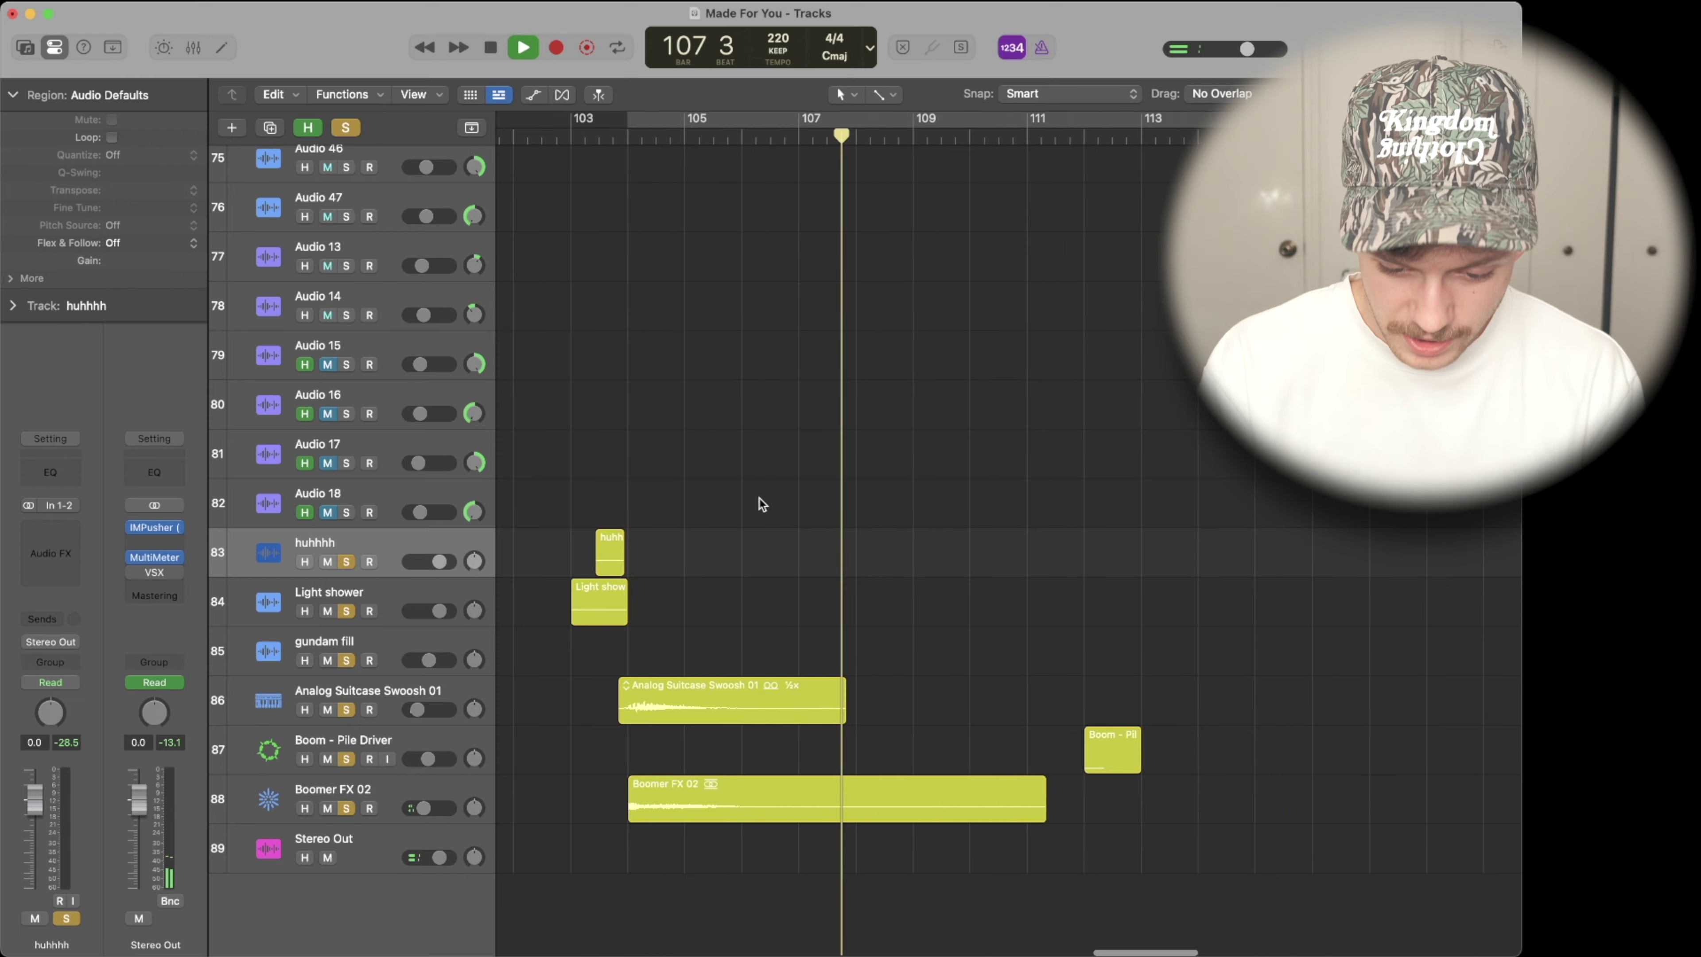
key(super+Left)
key(super+Left)
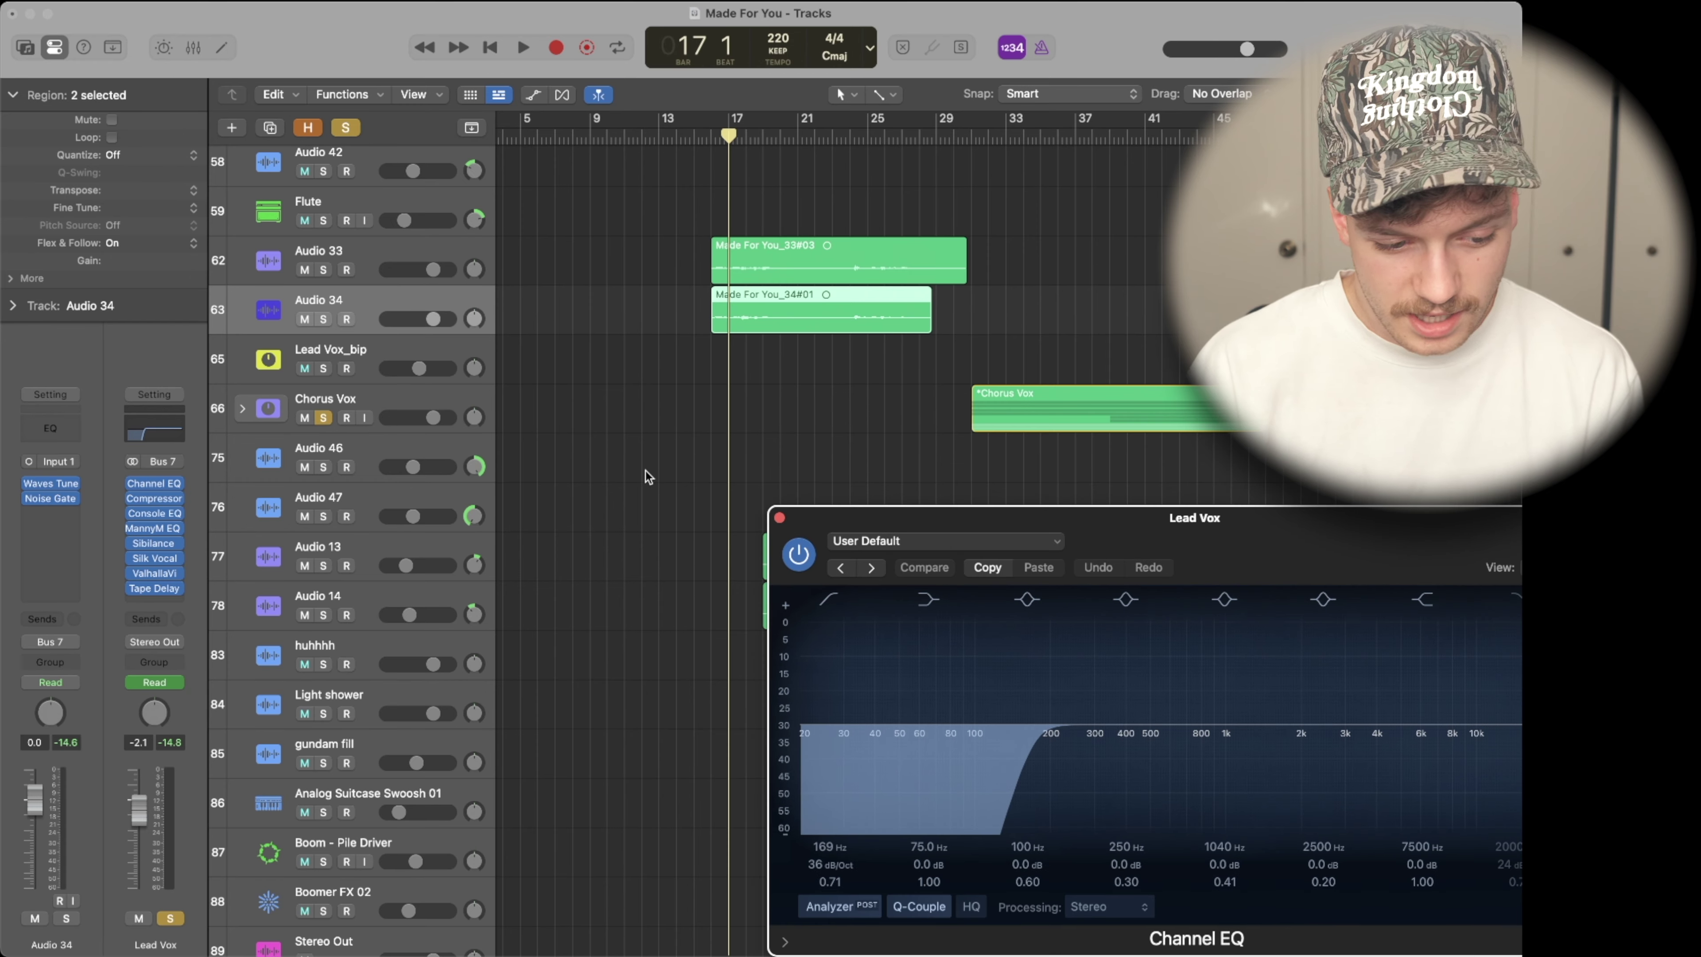
Step: Show the Waves Tune Real-Time settings on Audio 34, close them, and close the Lead Vox Channel EQ
click(52, 485)
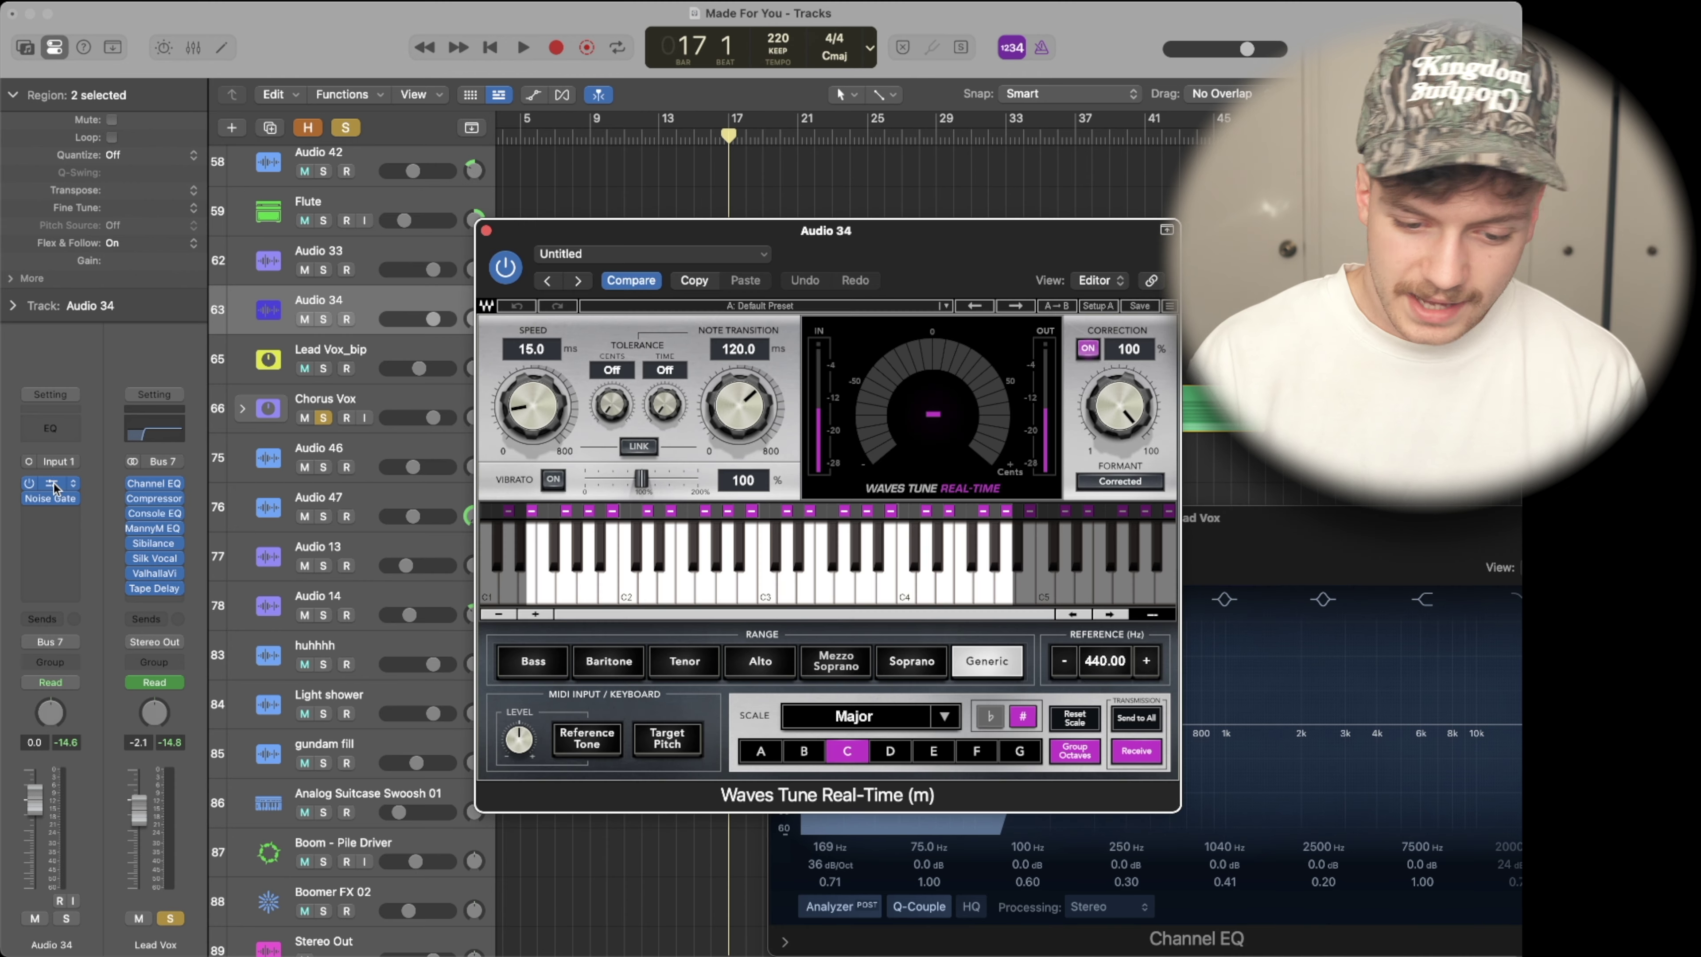
click(487, 230)
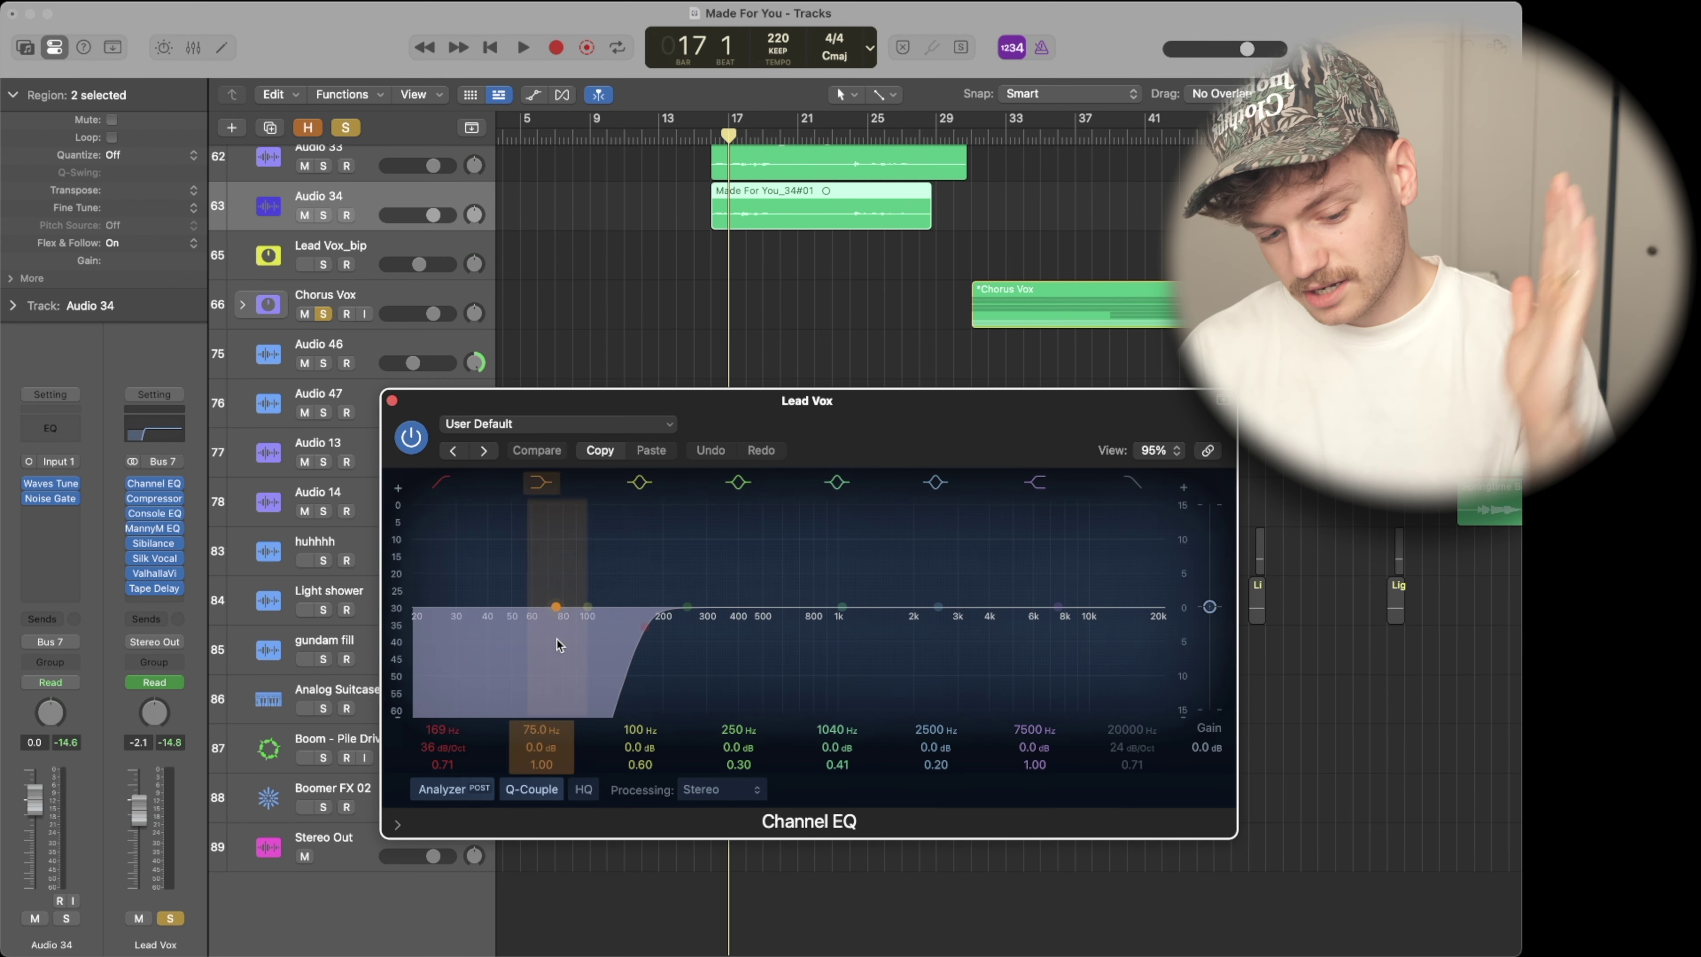
click(392, 400)
Step: Show the Console EQ, MannyM EQ and Sibilance plug-ins on Lead Vox, and close Sibilance and MannyM EQ
drag(832, 246, 1127, 340)
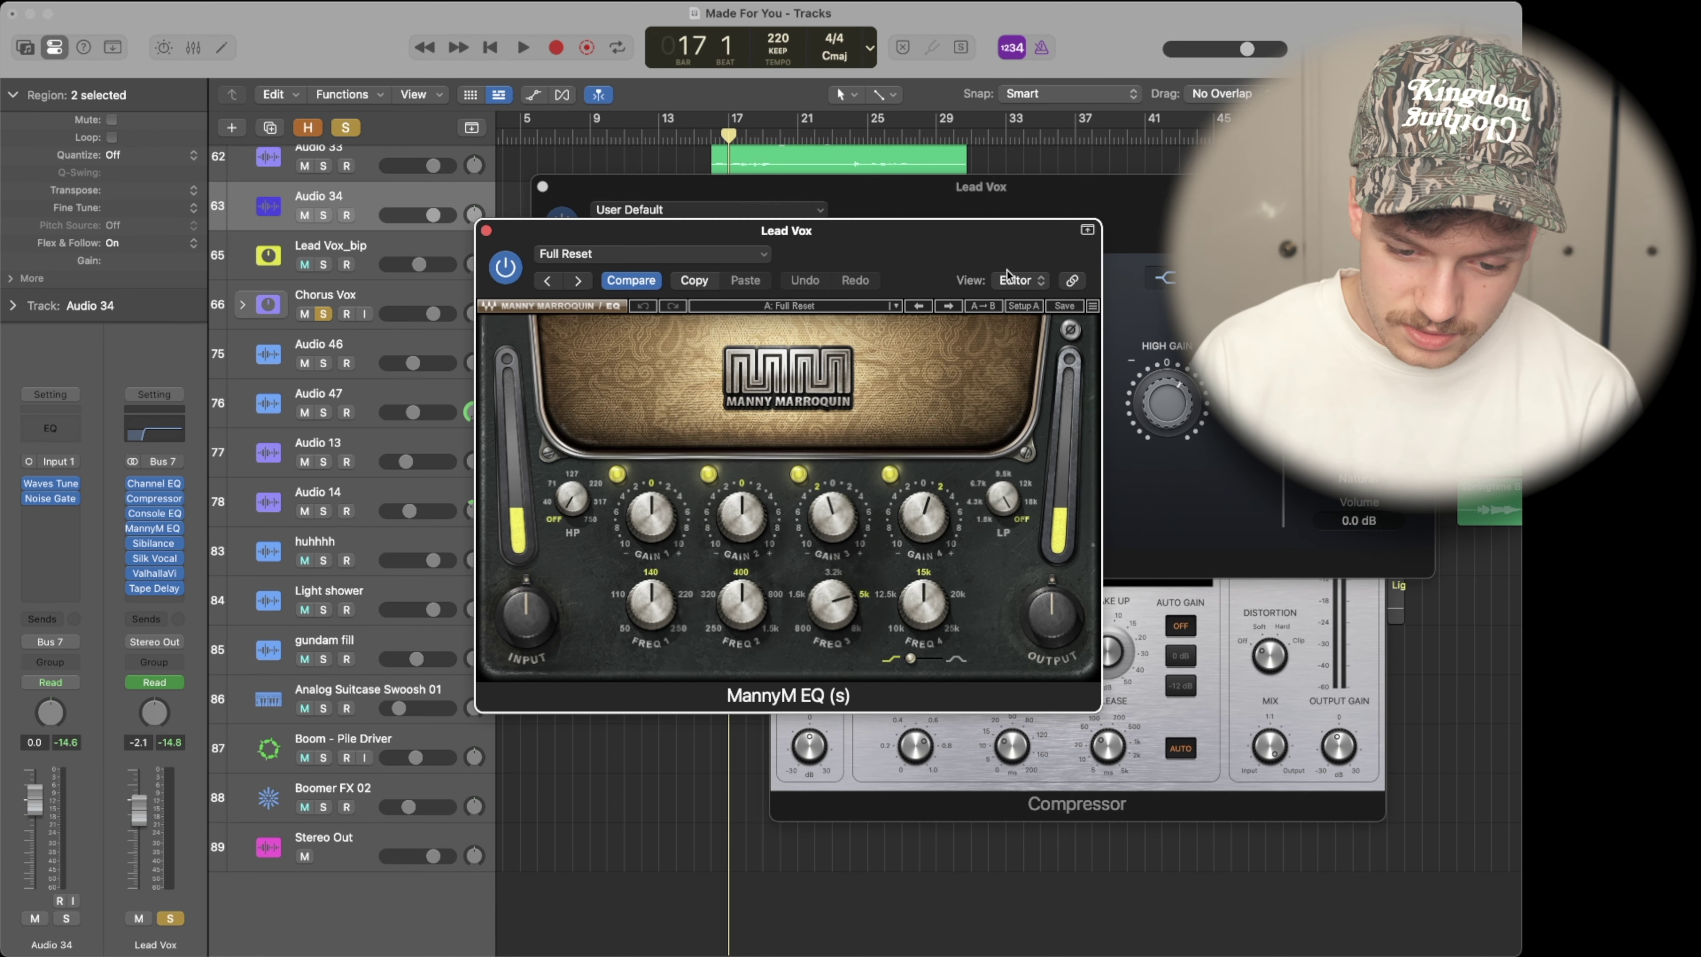
drag(964, 242, 970, 128)
drag(793, 254, 1048, 167)
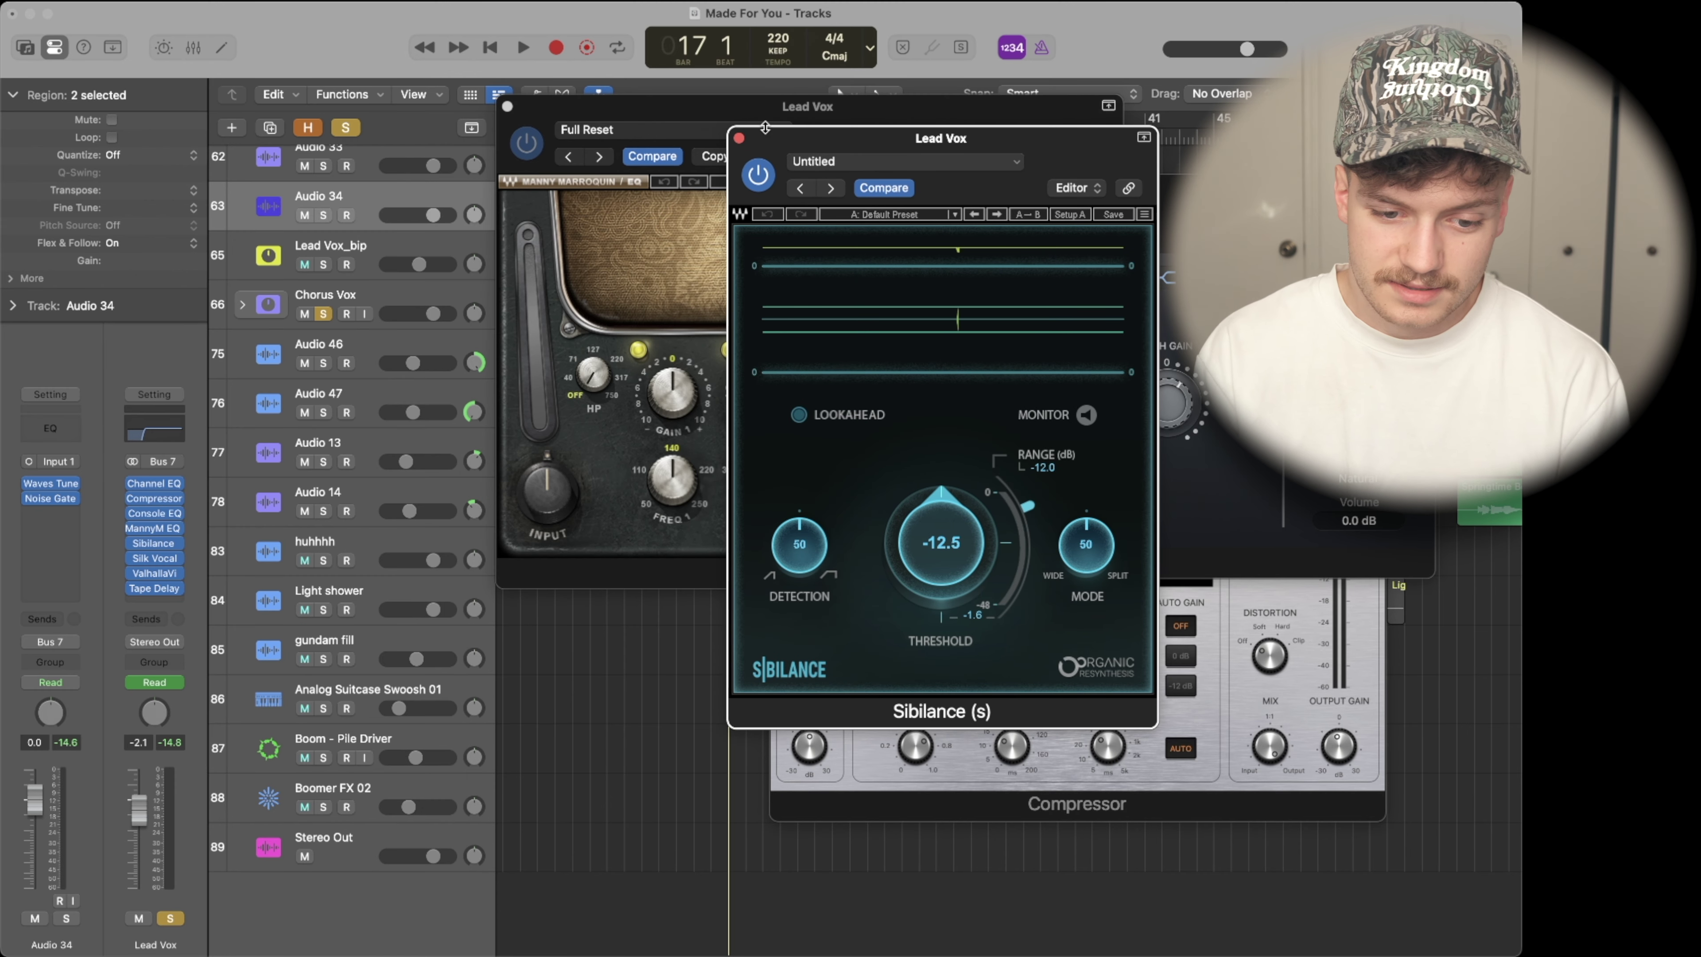
click(739, 139)
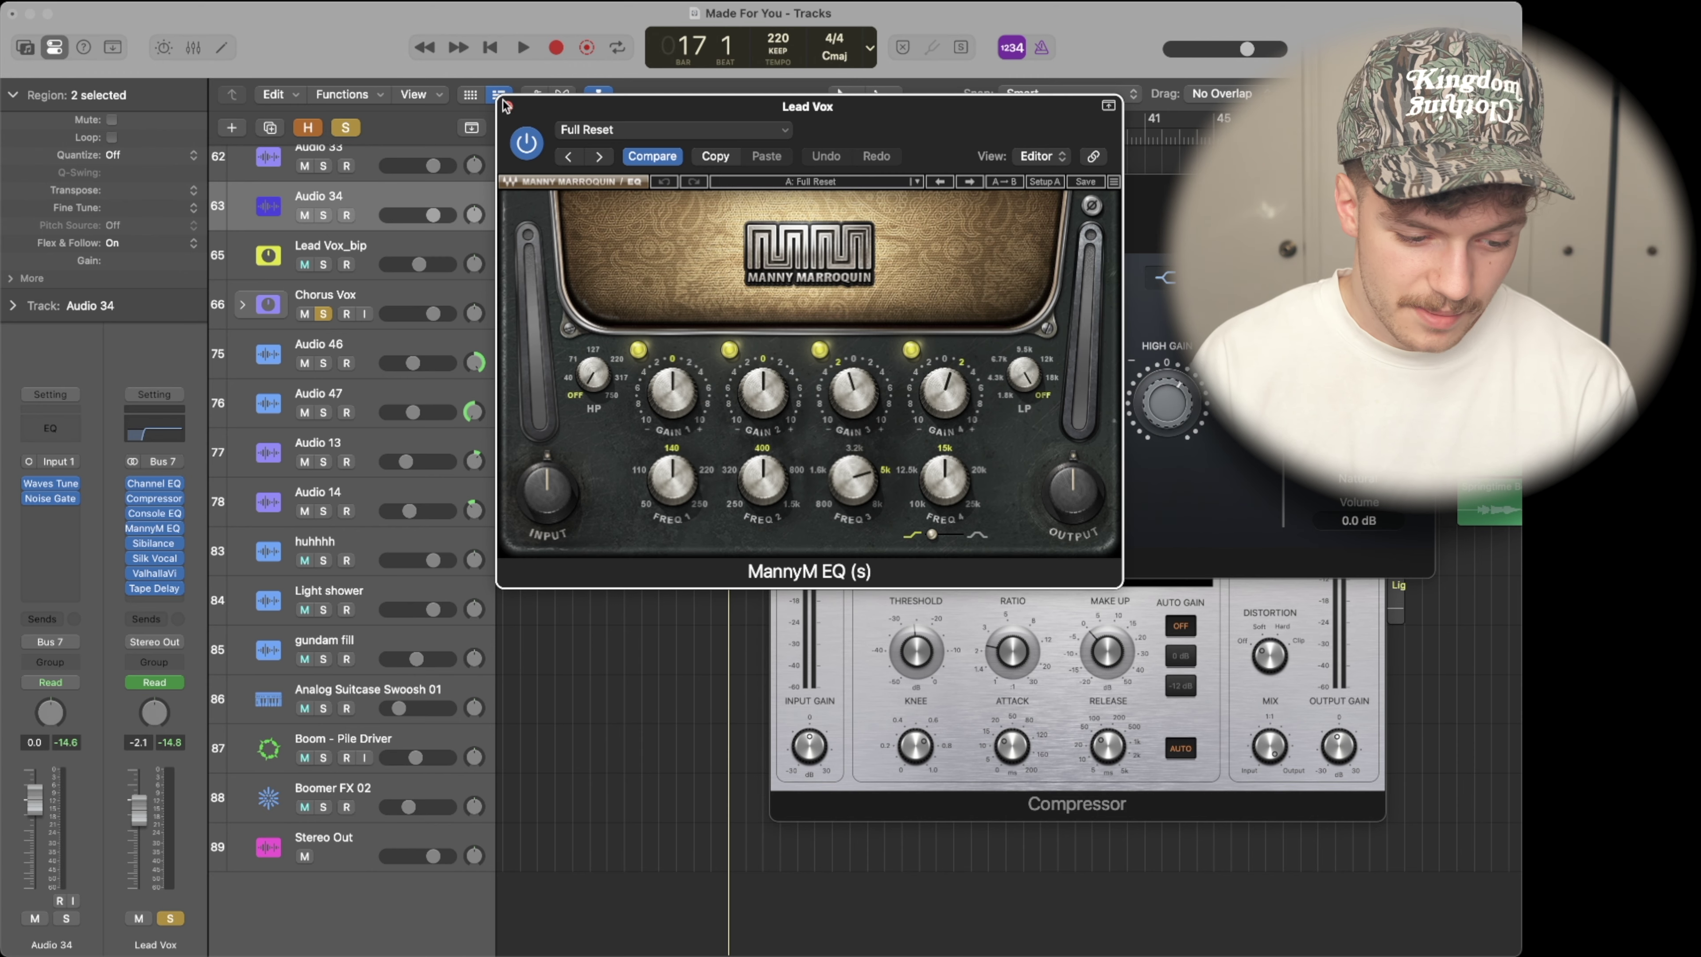
click(507, 106)
Step: Show the Silk Vocal, ValhallaVintageVerb and Tape Delay plug-ins on Lead Vox, and close all open plug-in windows
drag(849, 249, 1019, 195)
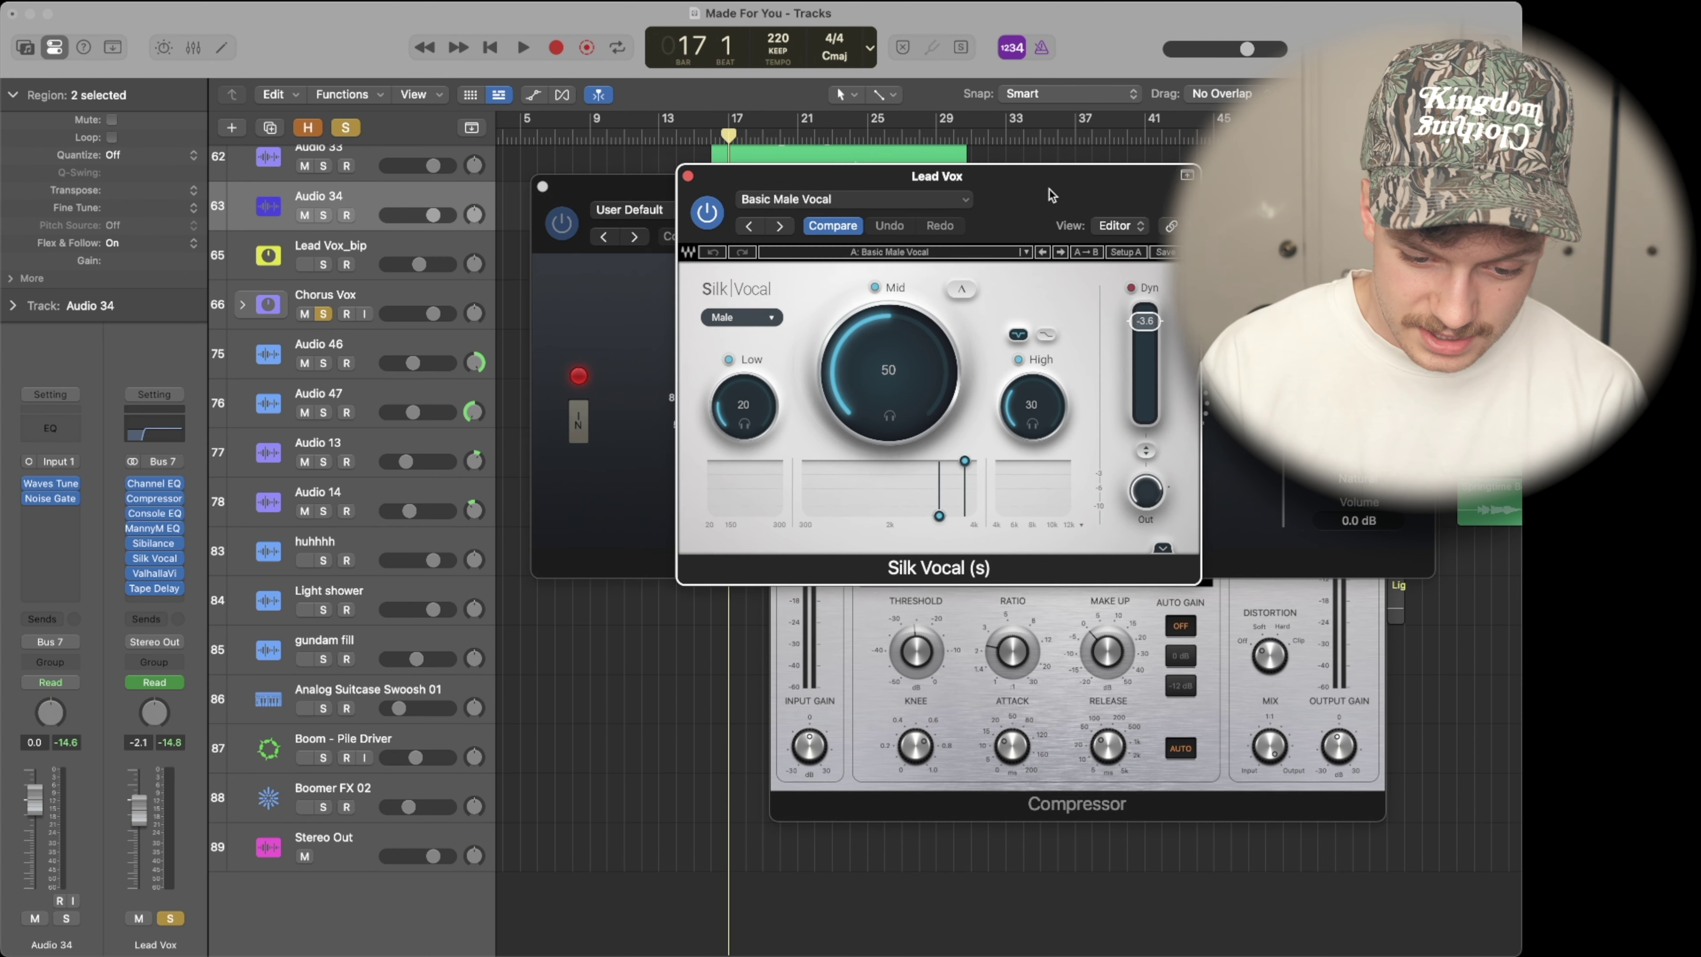
click(155, 589)
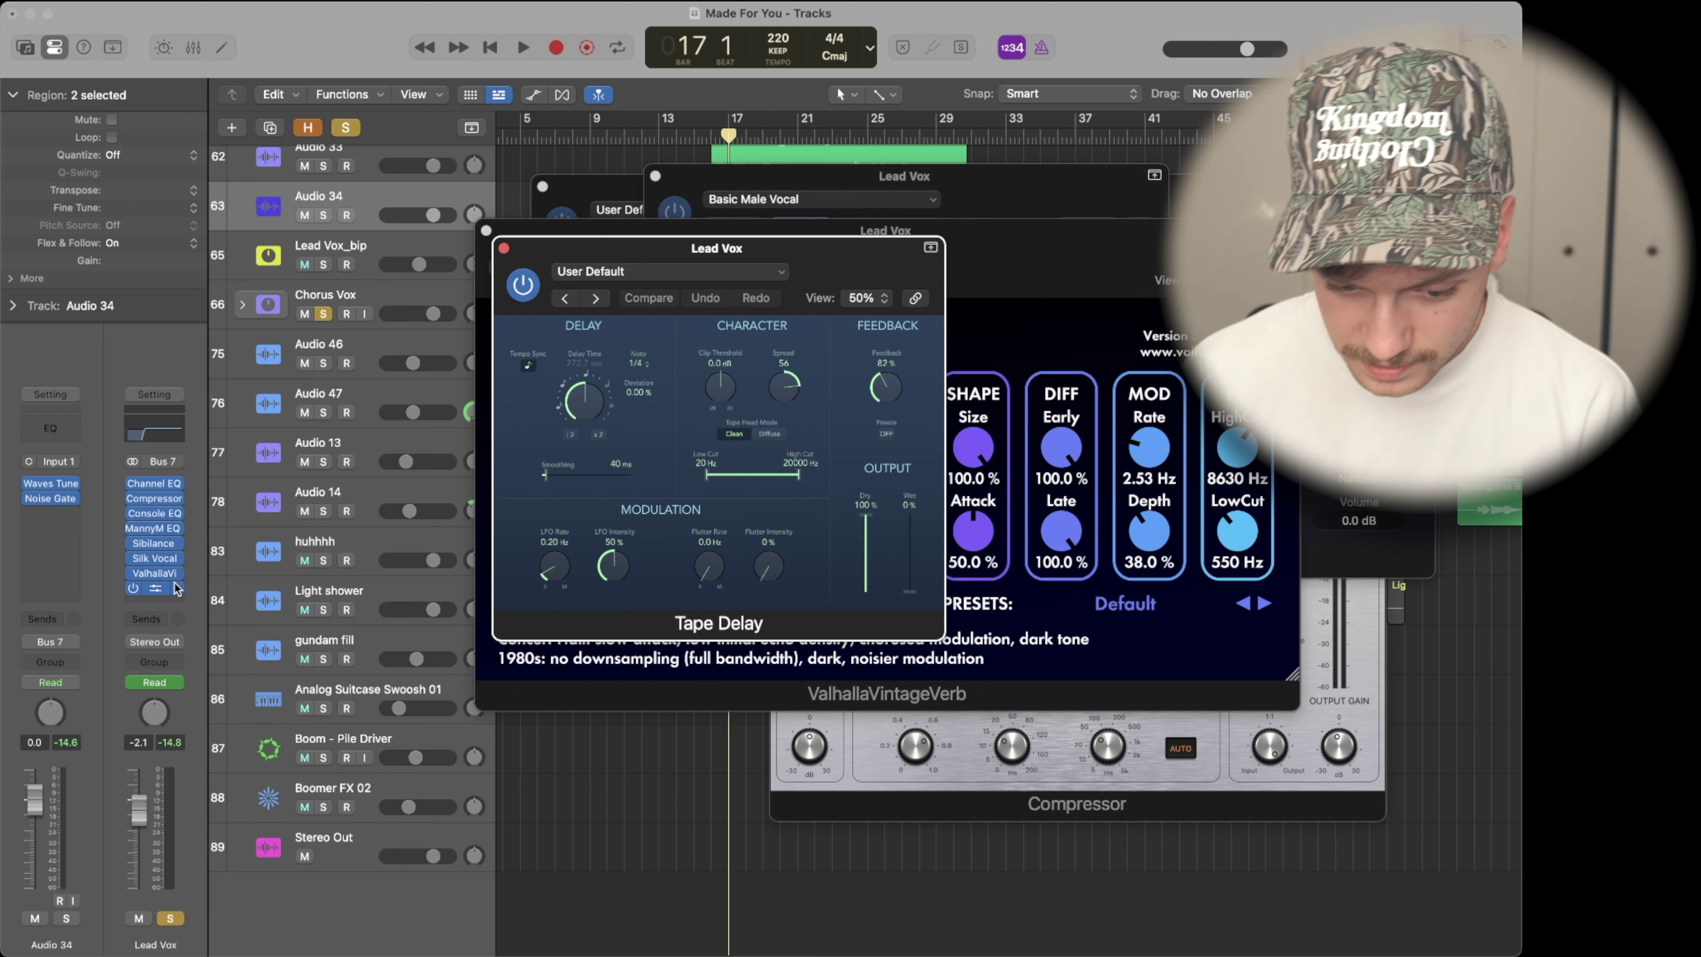
key(super+w)
key(super+w)
key(super+w)
key(super+w)
key(super+w)
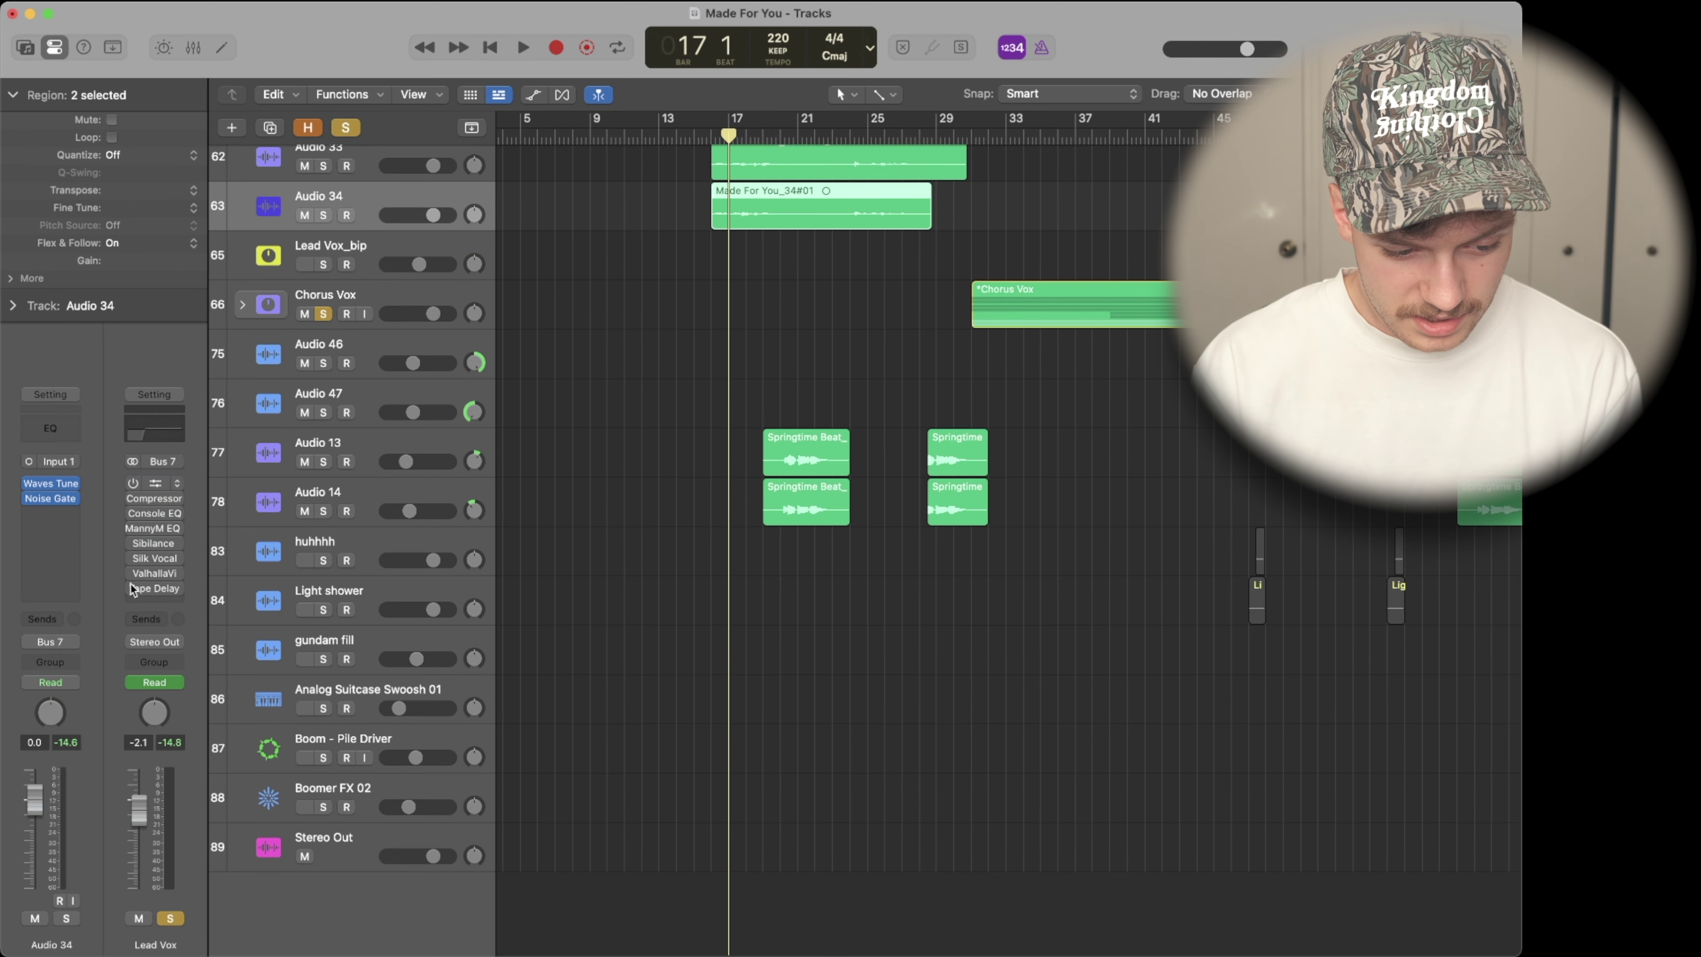
Step: Play the vocals from about bar 17 with the Lead Vox plug-ins bypassed, and again with them enabled
key(space)
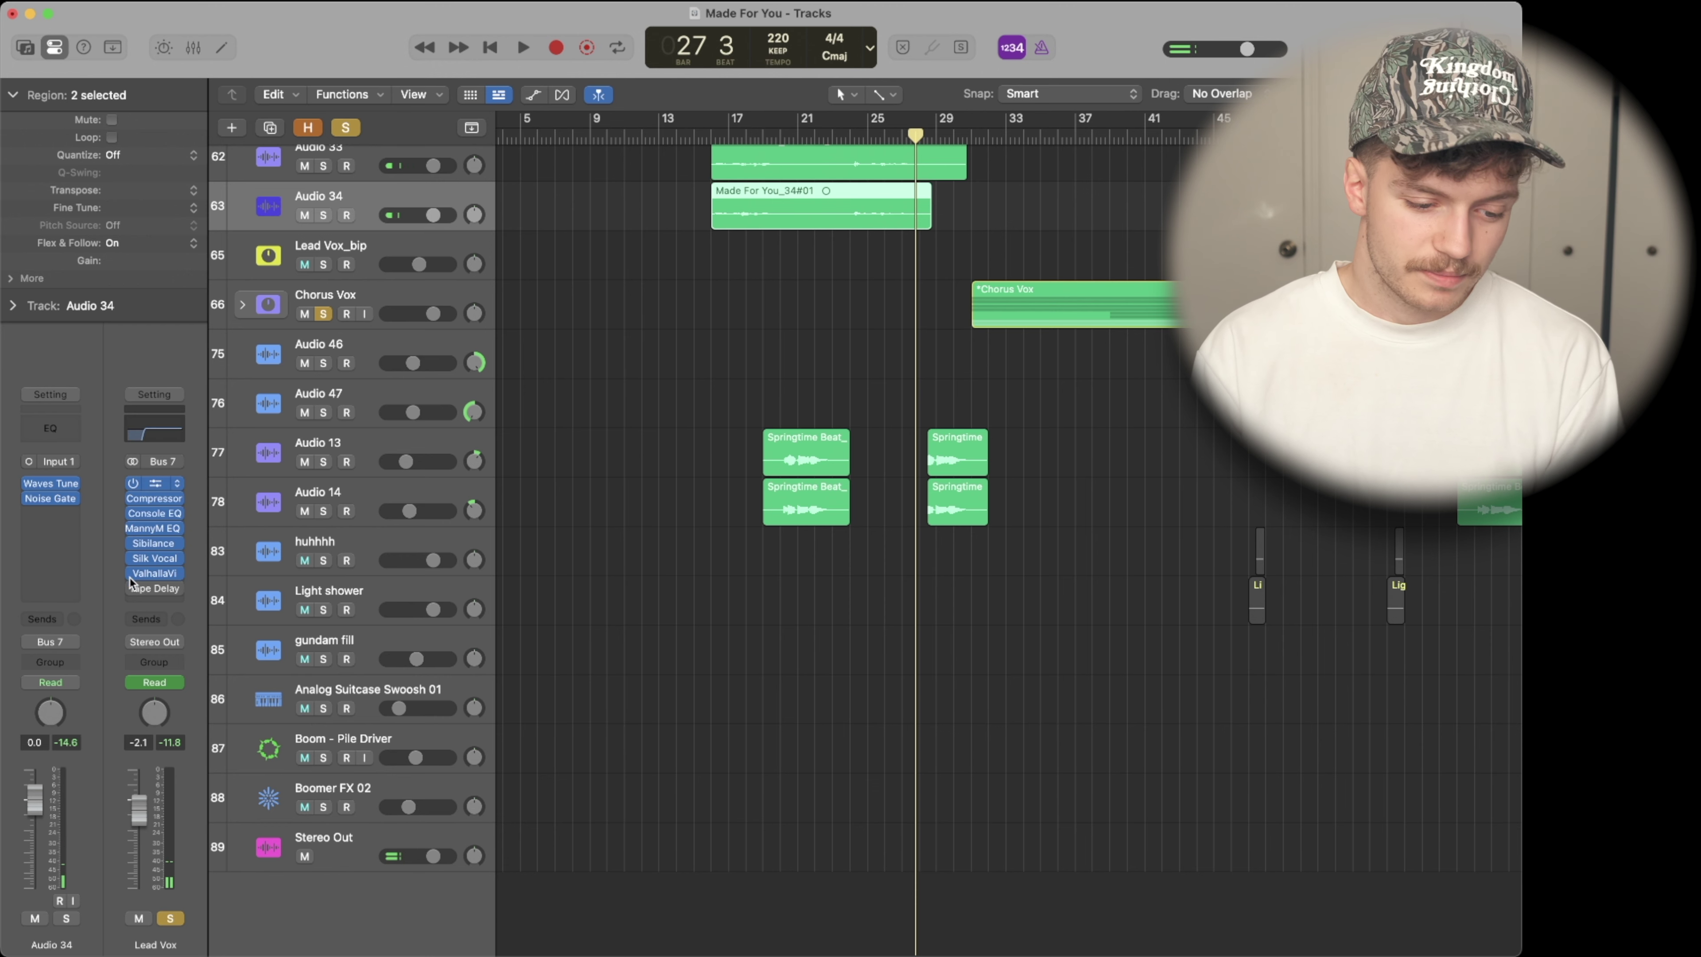
click(711, 135)
key(space)
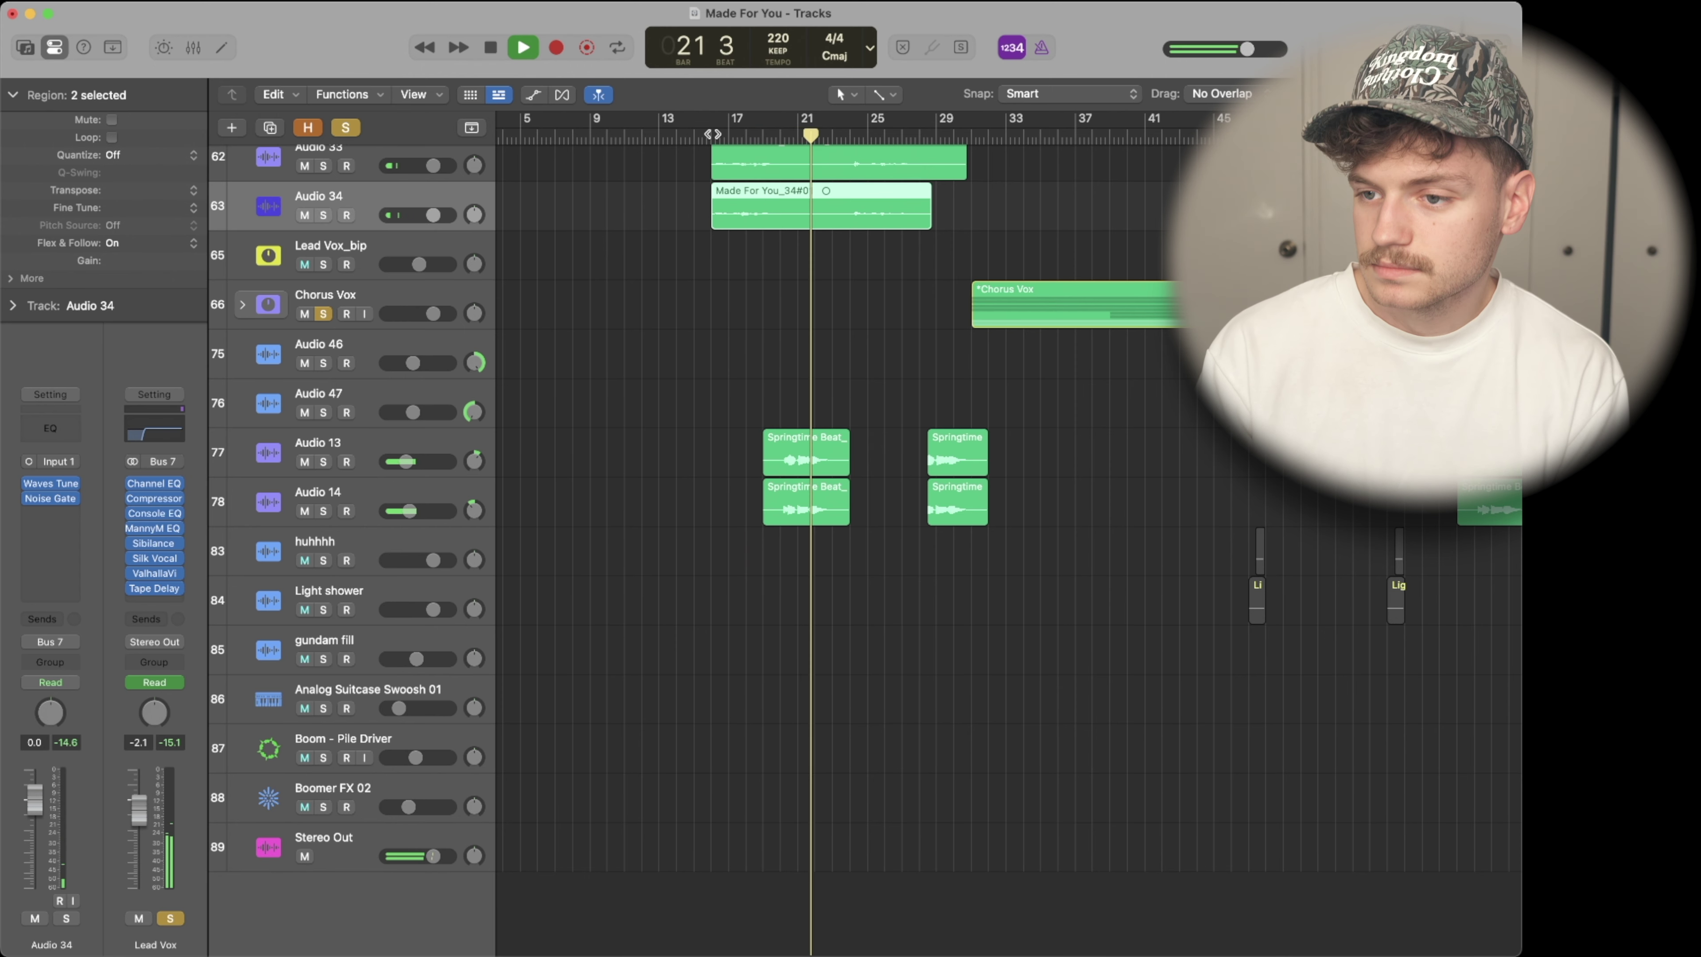
key(space)
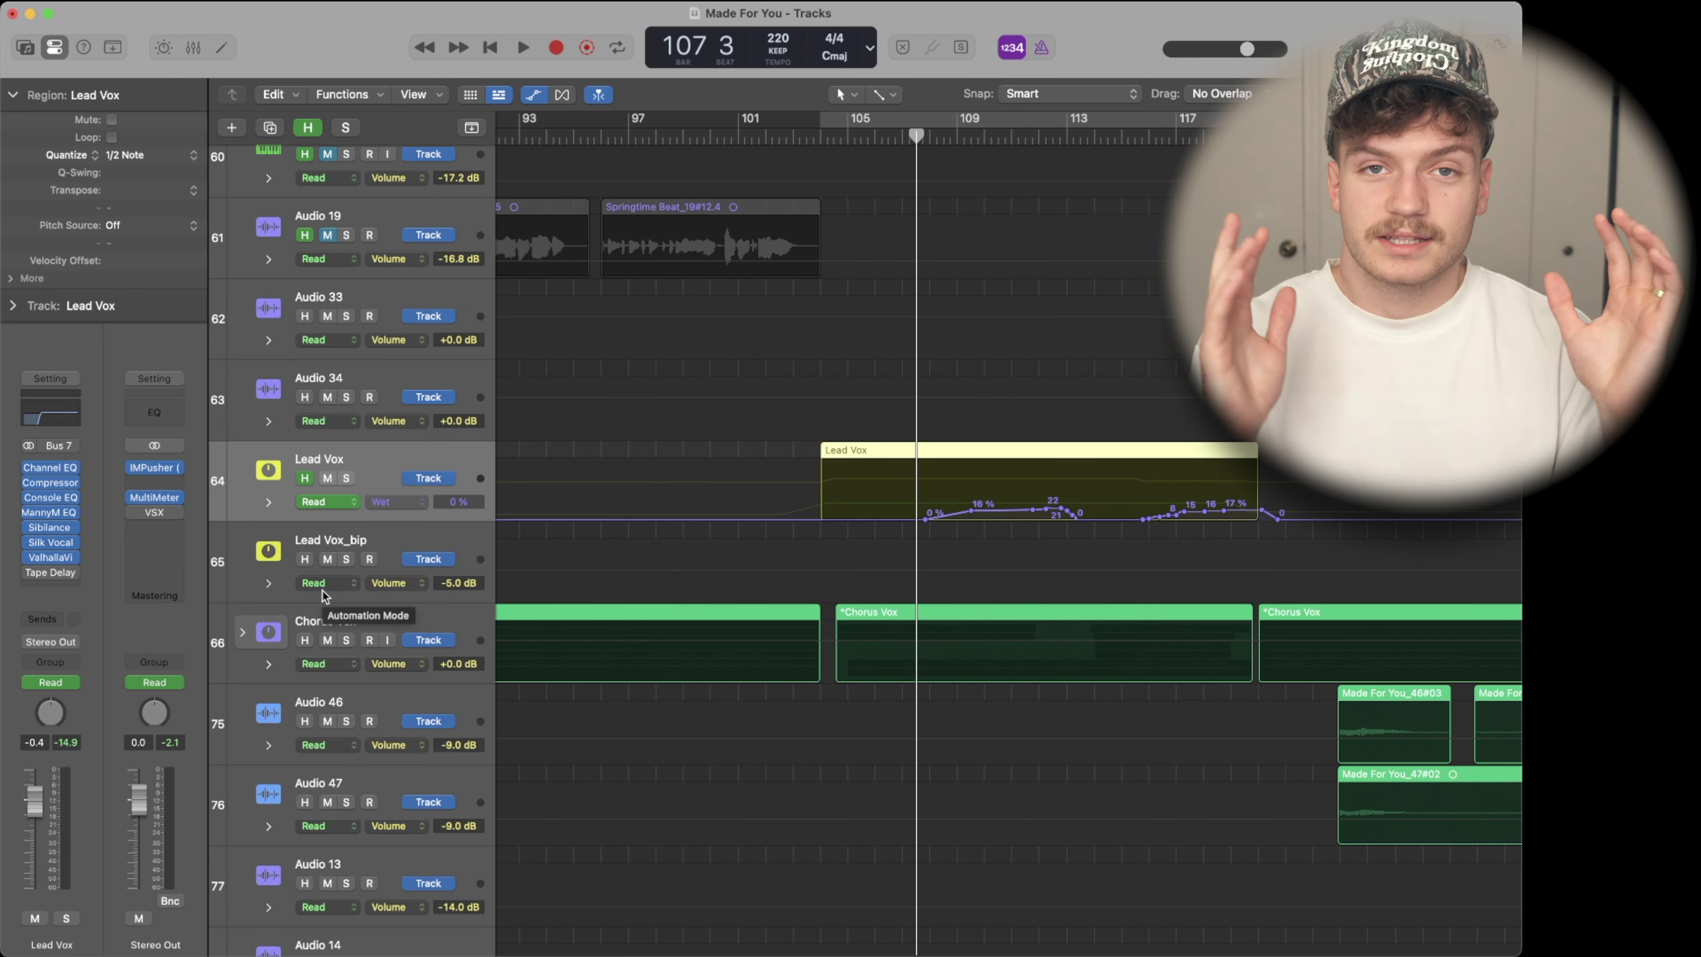
Step: Play the Lead Vox section from about bar 107 with Tape Delay bypassed, replay it with Tape Delay enabled, and examine its Wet automation
key(space)
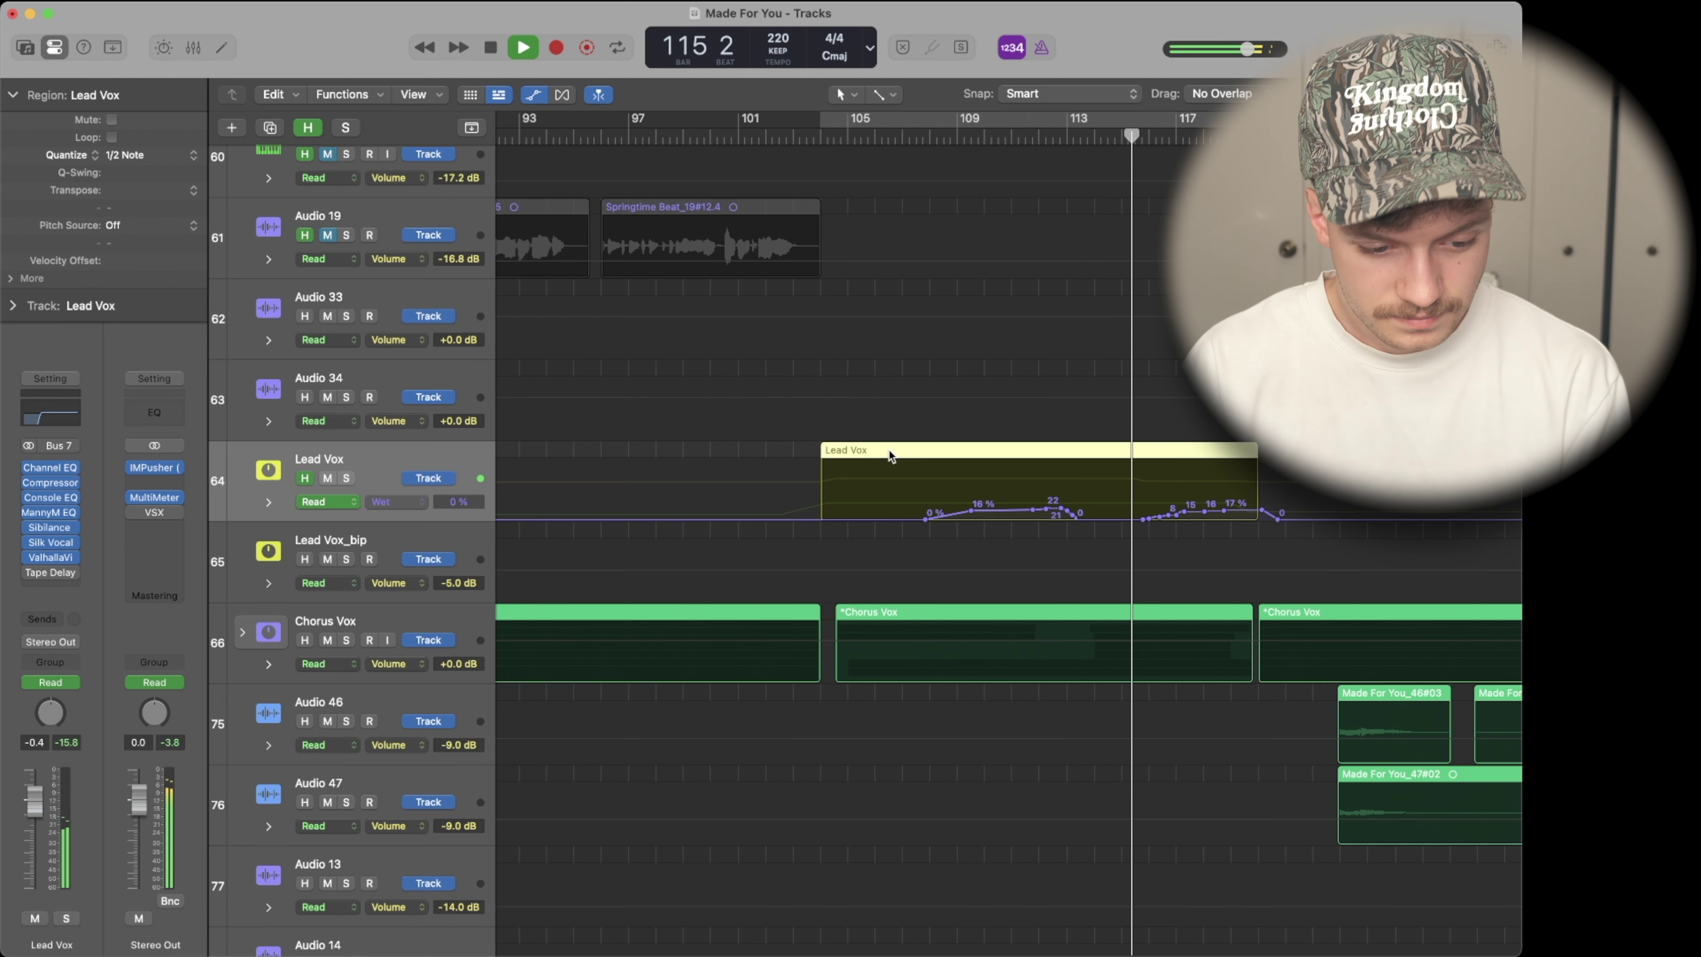
mouse_move(31, 574)
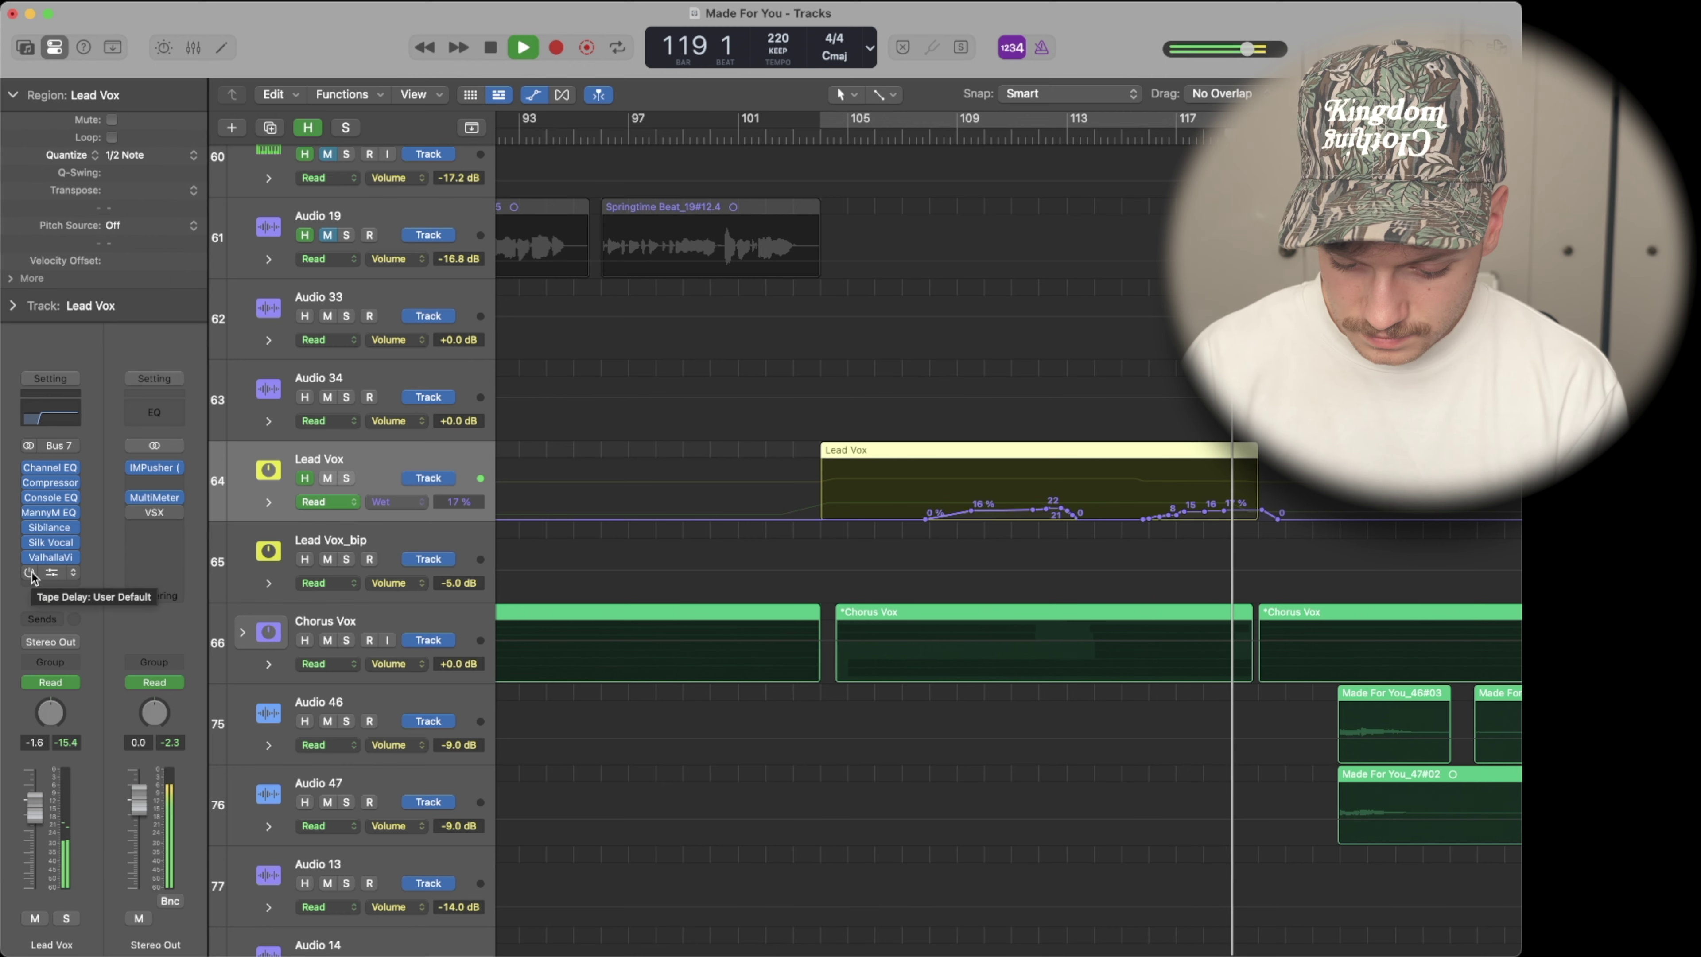
key(space)
click(895, 136)
key(space)
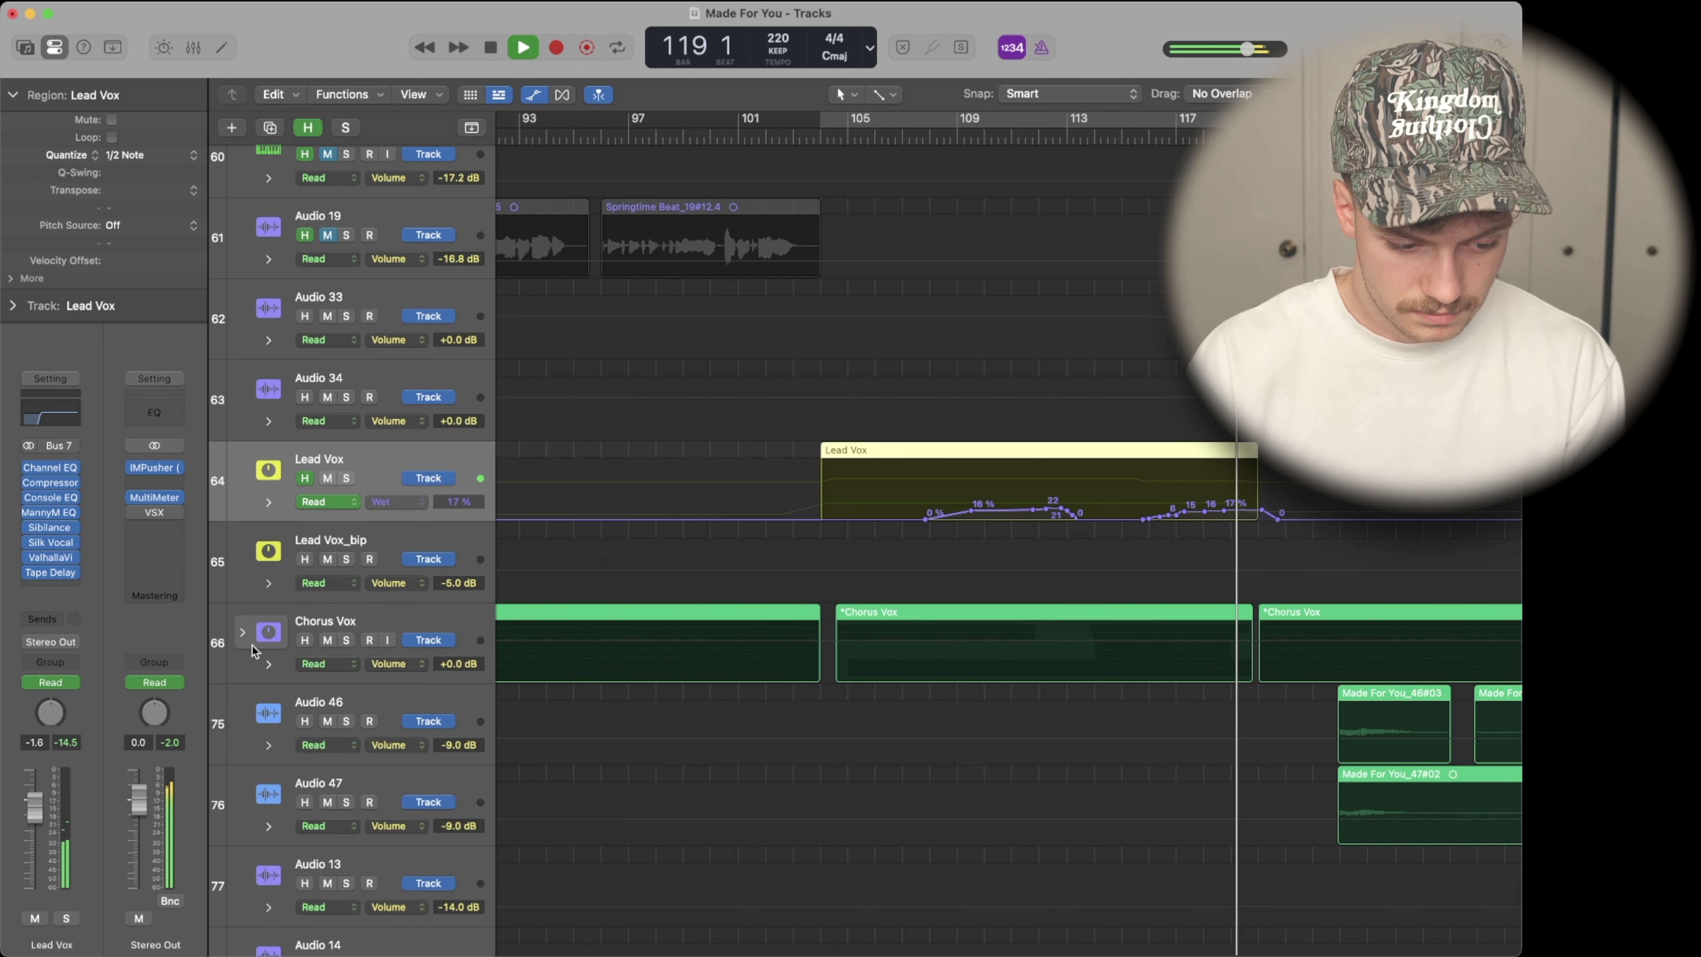
key(space)
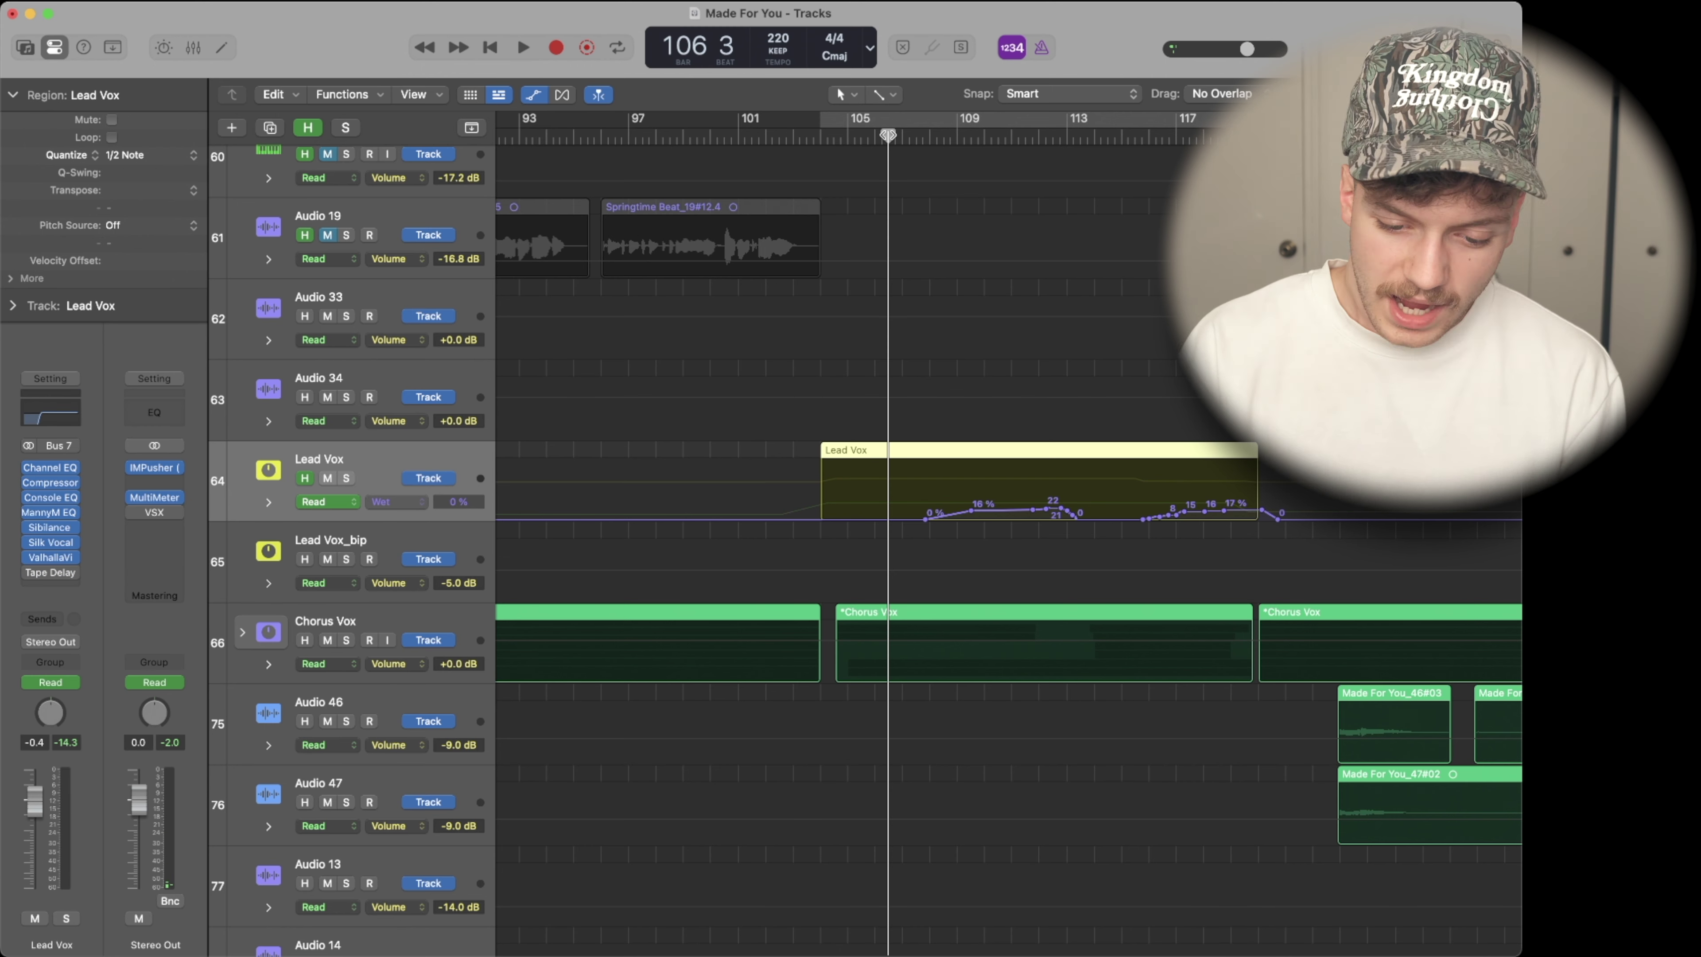
scroll(1124, 383, up, 6)
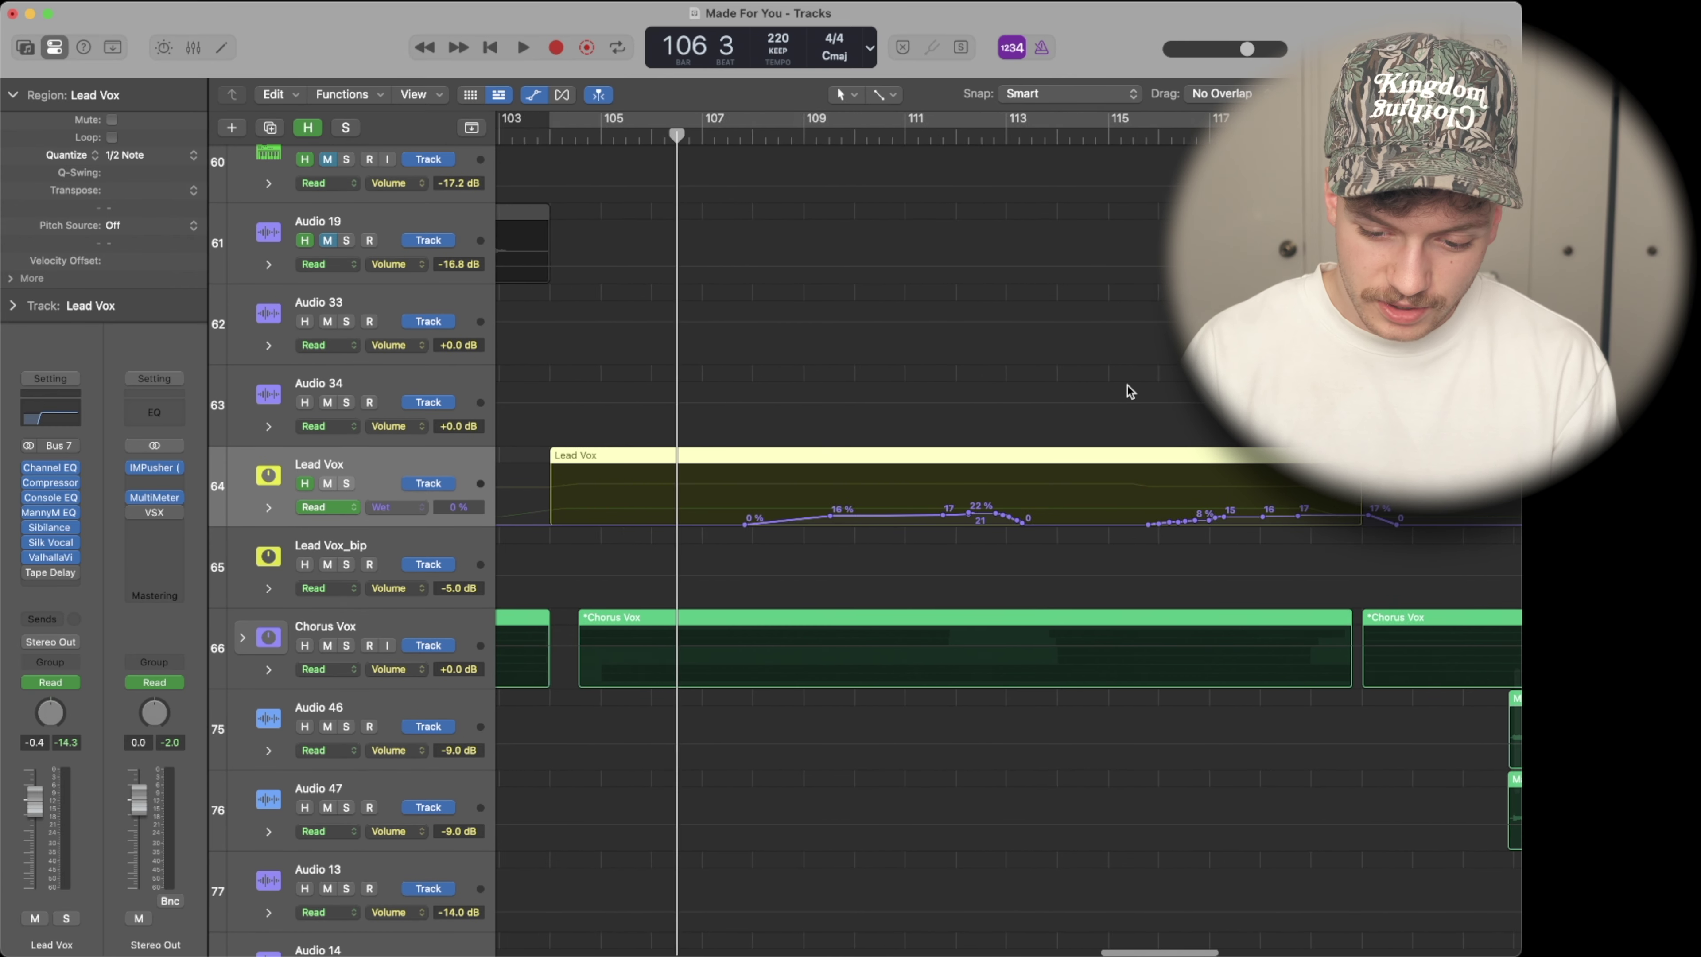